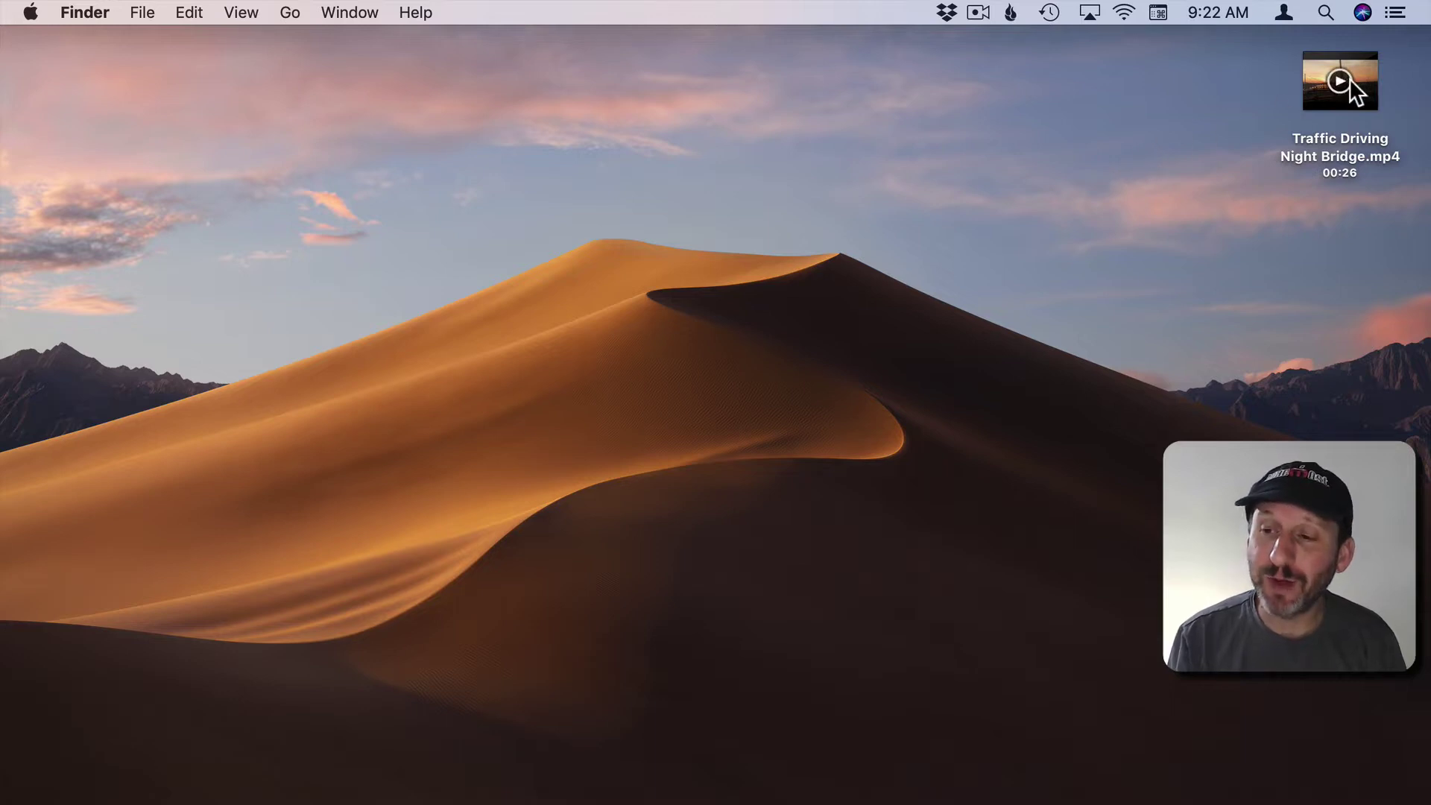
Step: Open the Traffic Driving Night Bridge.mp4 video from the desktop in QuickTime Player and start trimming it
double_click(1369, 69)
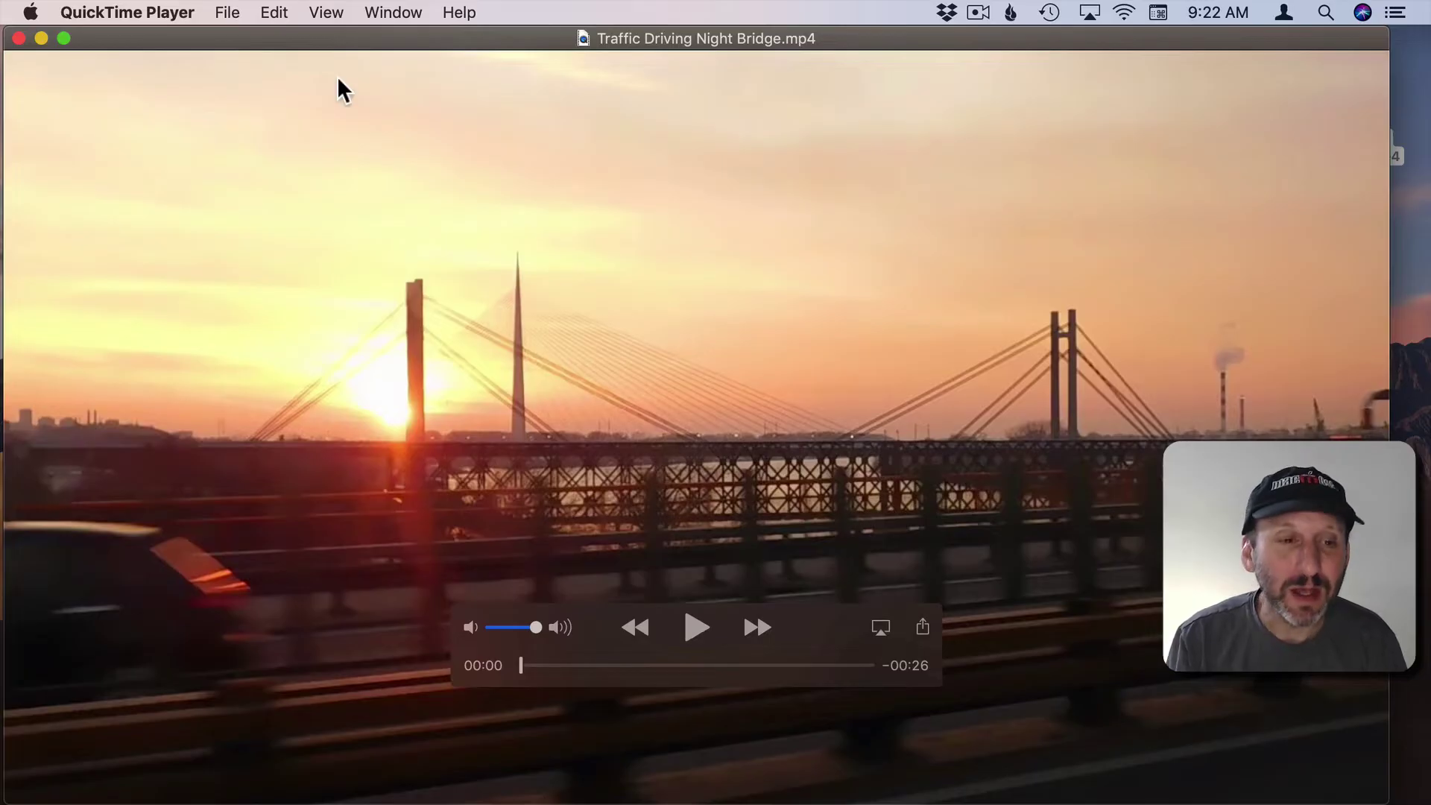
click(275, 13)
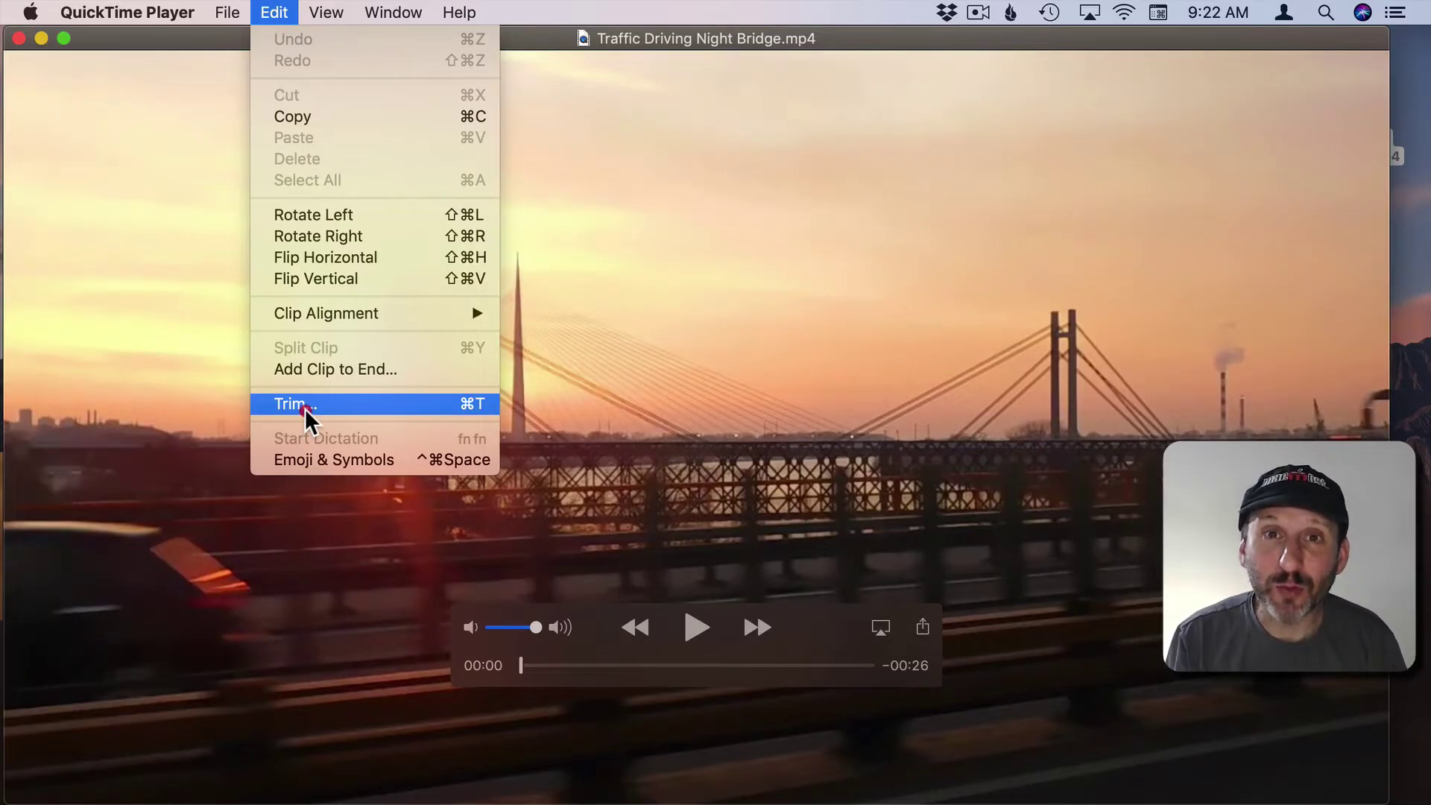
click(450, 404)
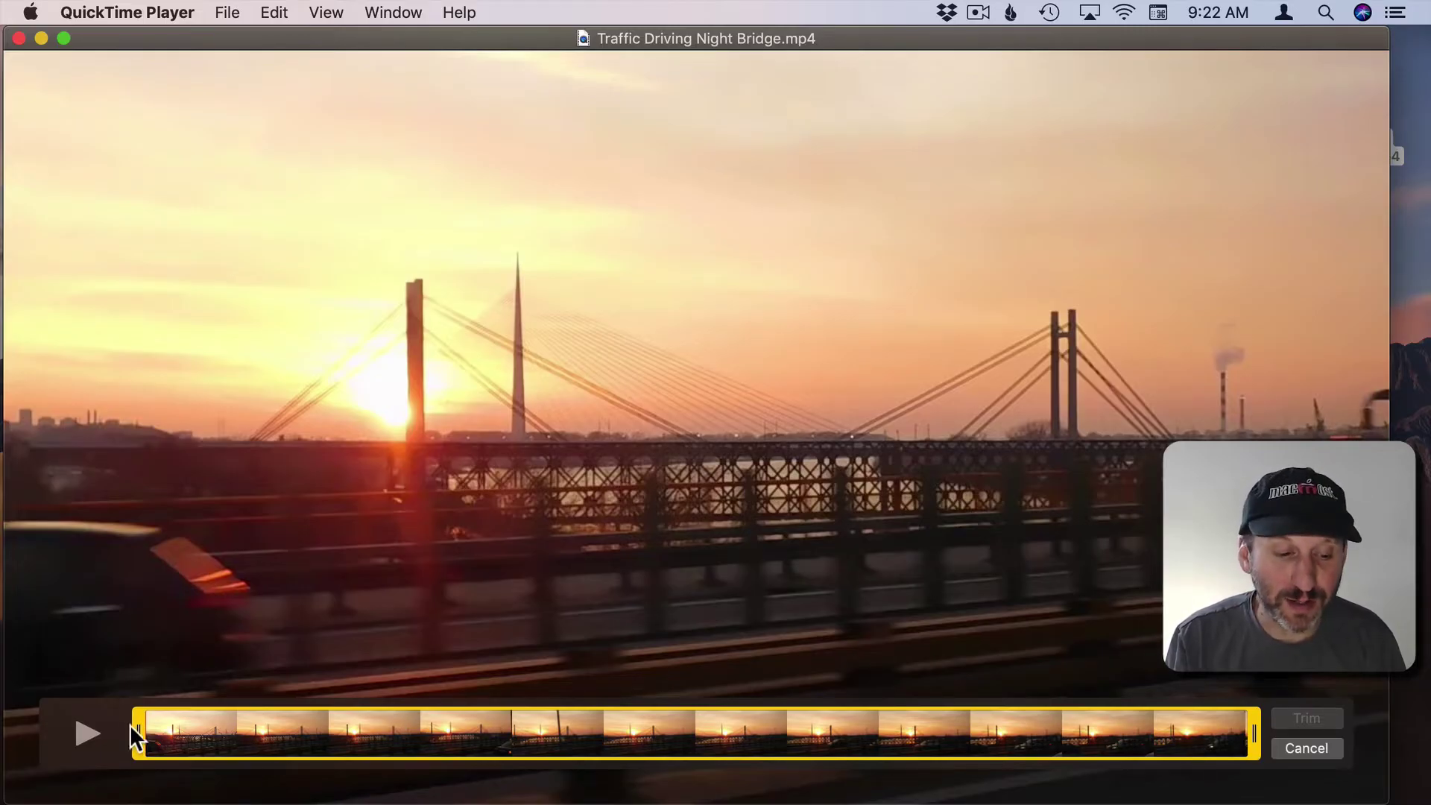
Step: Trim footage off both the start and the end of the video, keeping about 14 seconds from the middle
drag(138, 731, 319, 731)
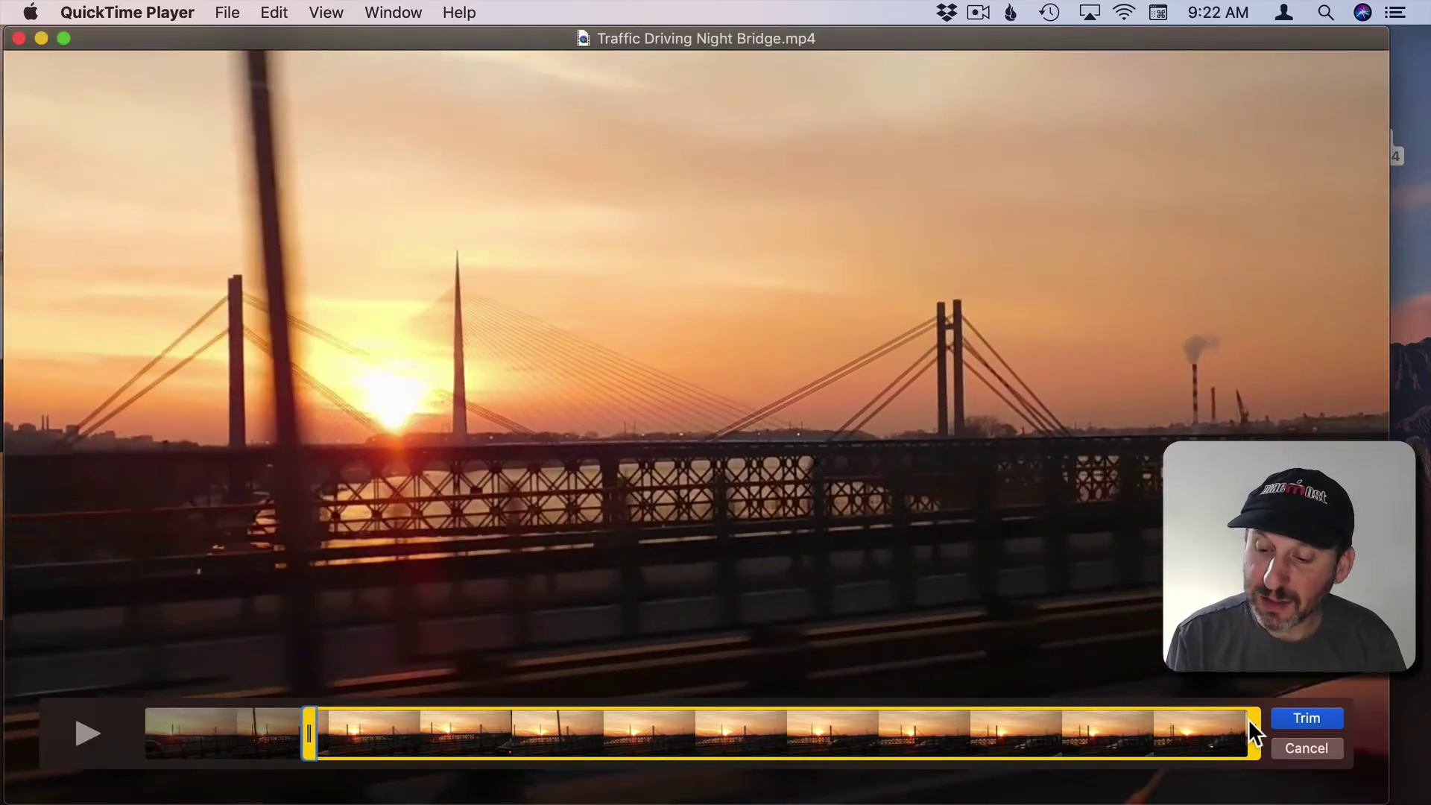
drag(1252, 731, 1079, 721)
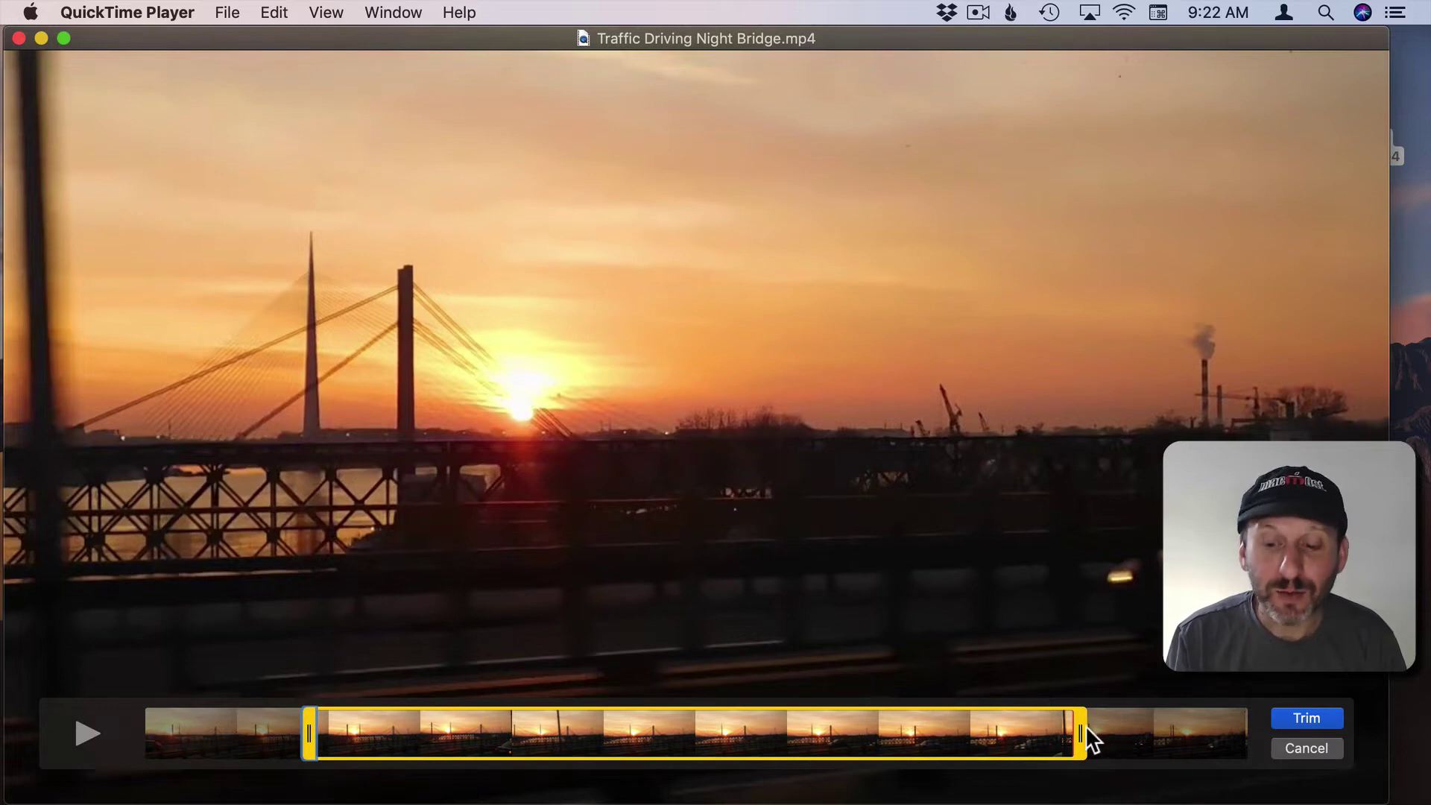
mouse_move(1081, 726)
mouse_down()
mouse_move(1045, 725)
mouse_move(1075, 726)
mouse_up()
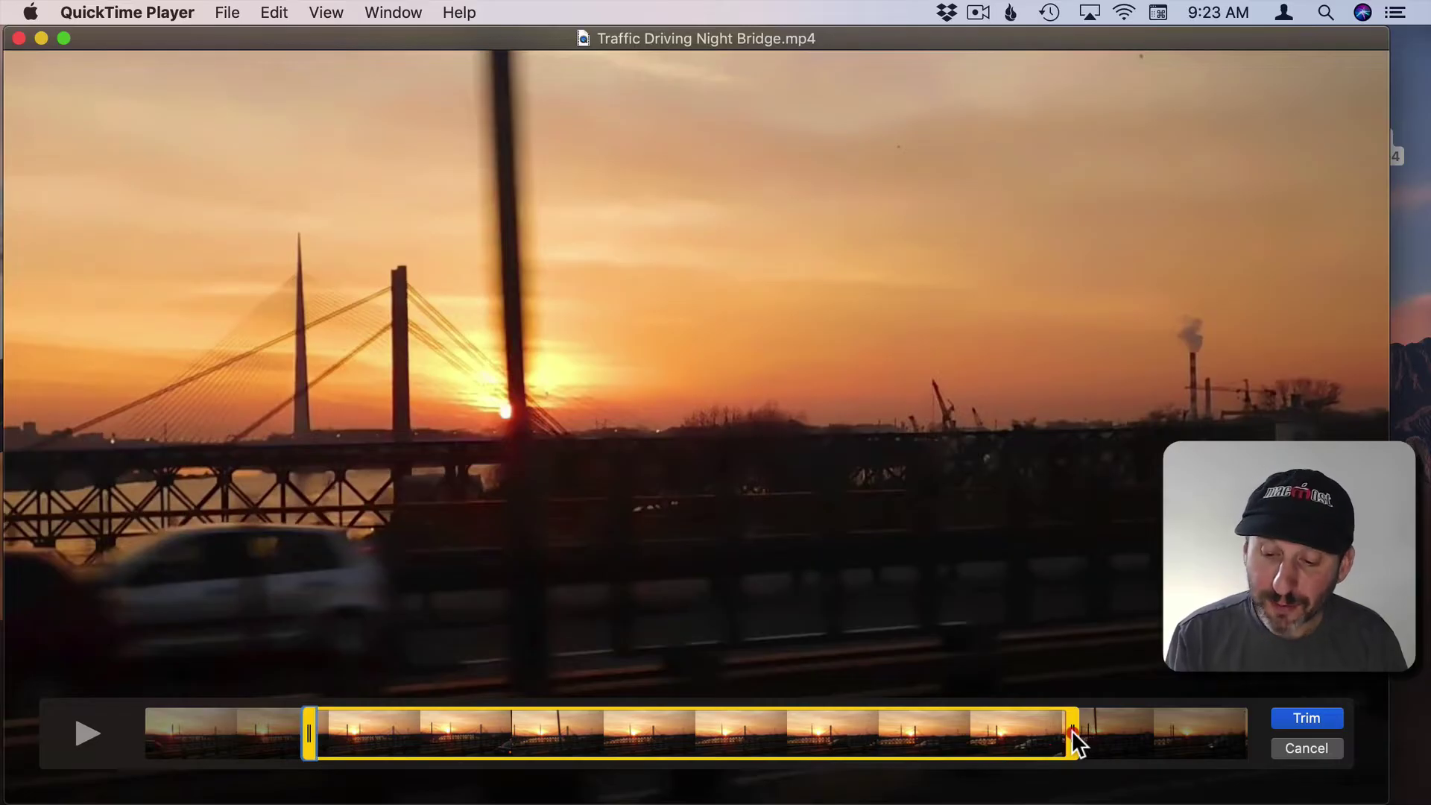
drag(1071, 730, 850, 737)
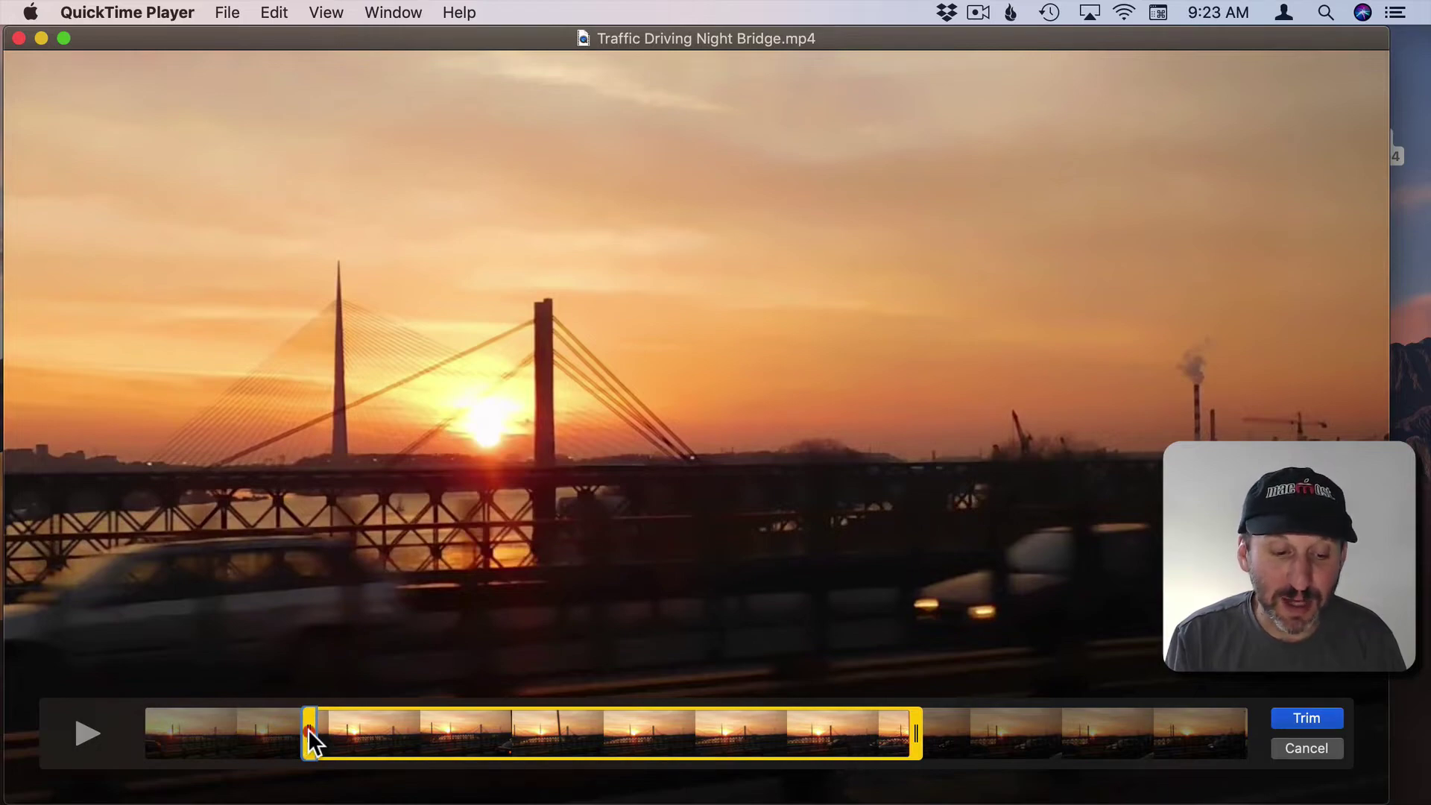
drag(307, 729, 374, 724)
click(1316, 711)
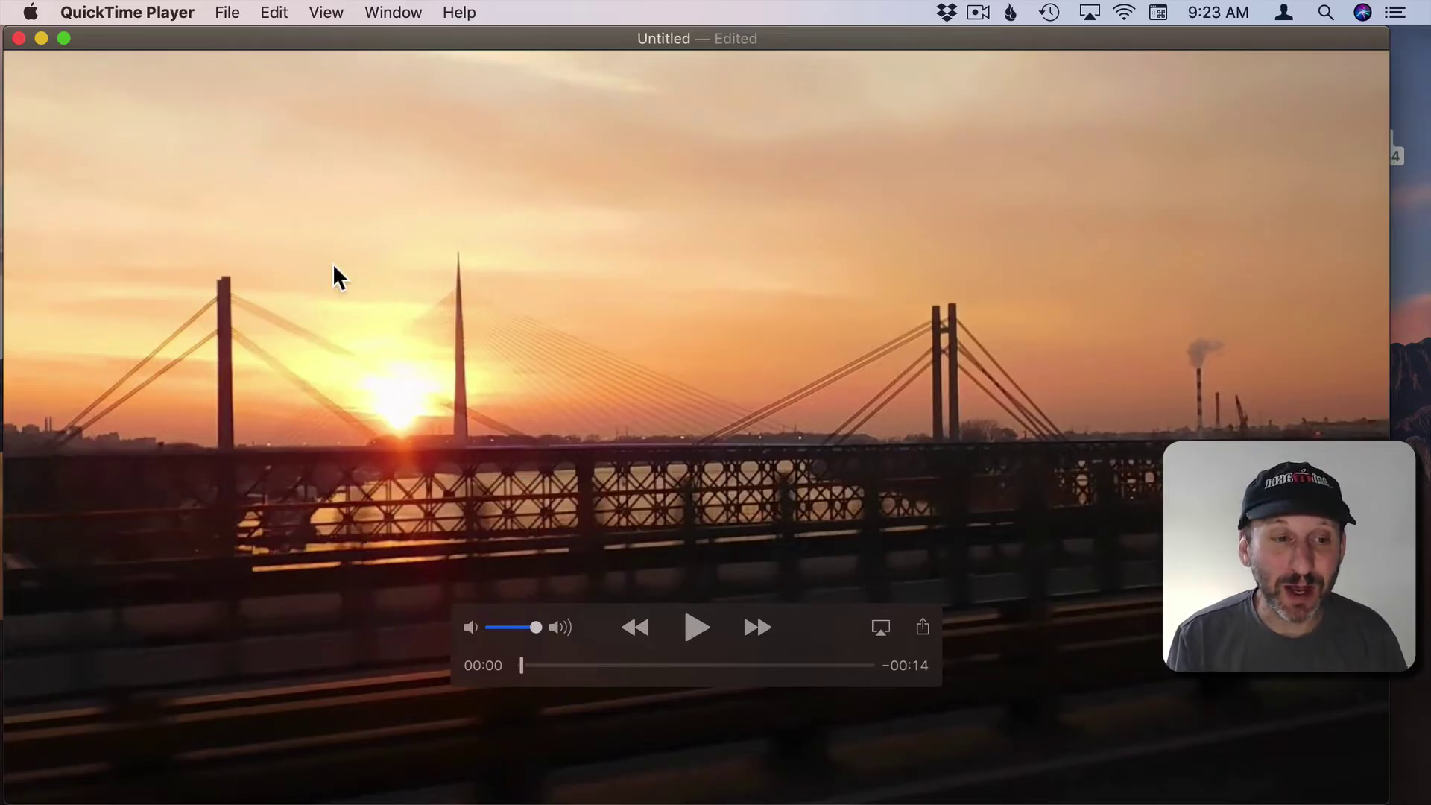
Step: Review the export resolutions and the save dialog for the trimmed video, leaving both without saving
click(227, 12)
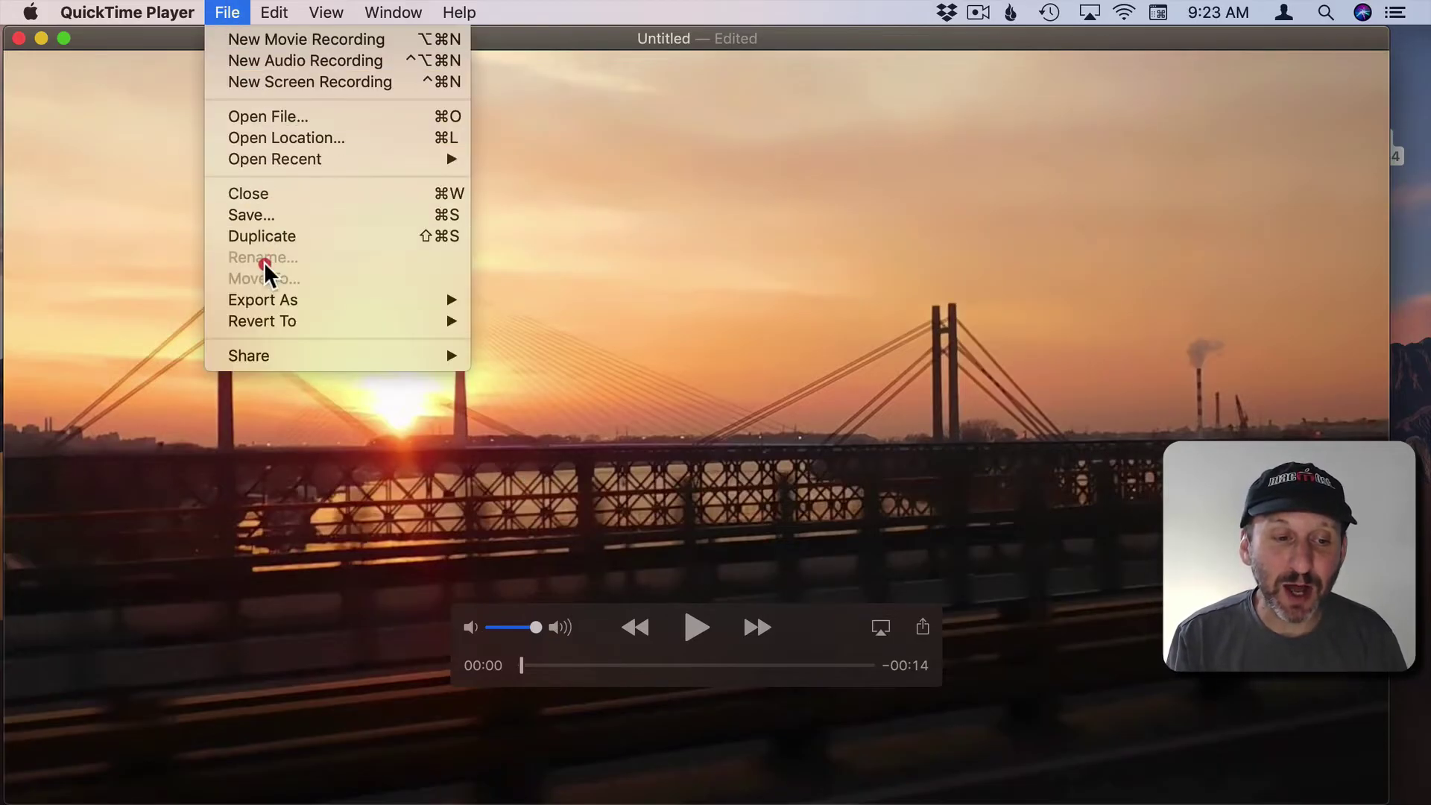
mouse_move(448, 301)
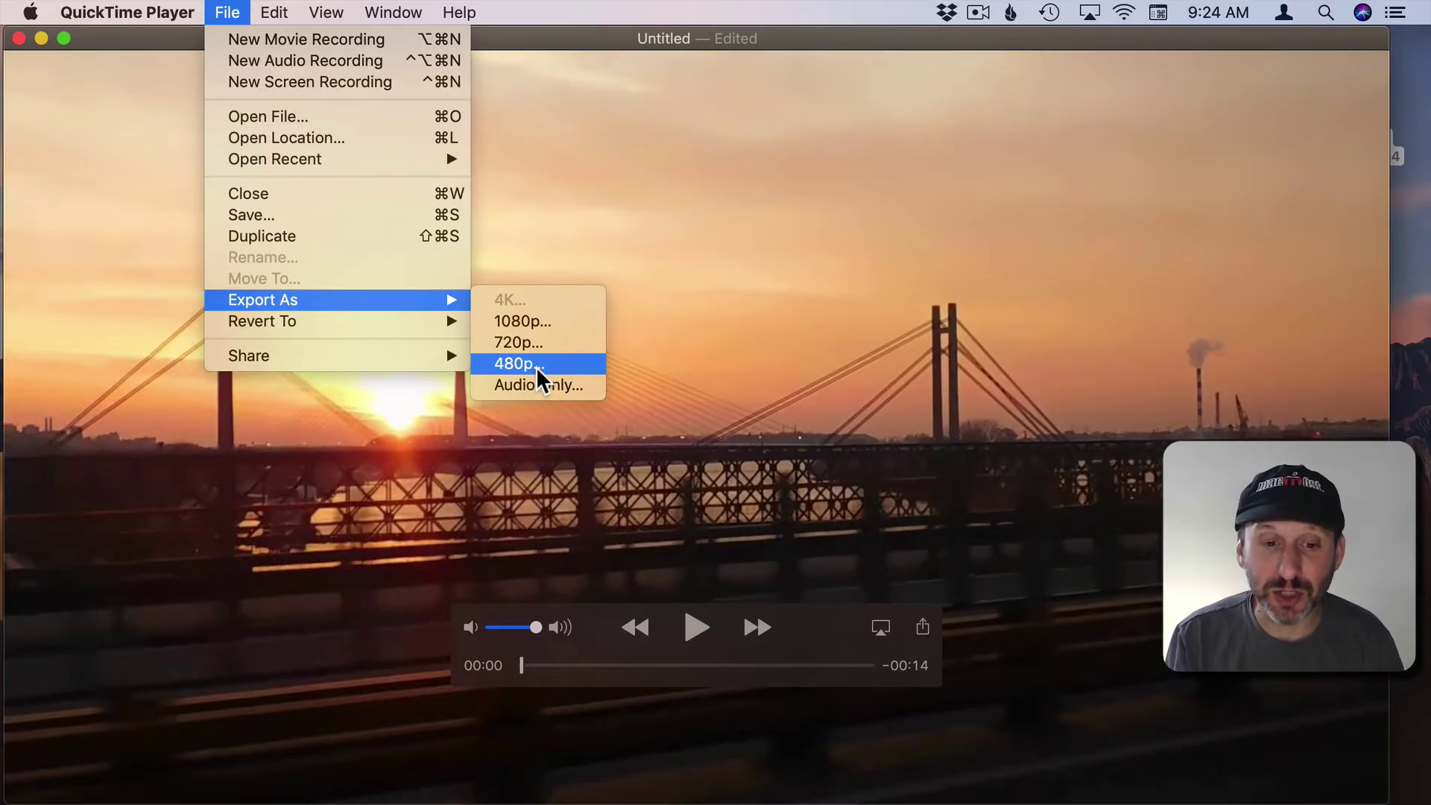
click(728, 266)
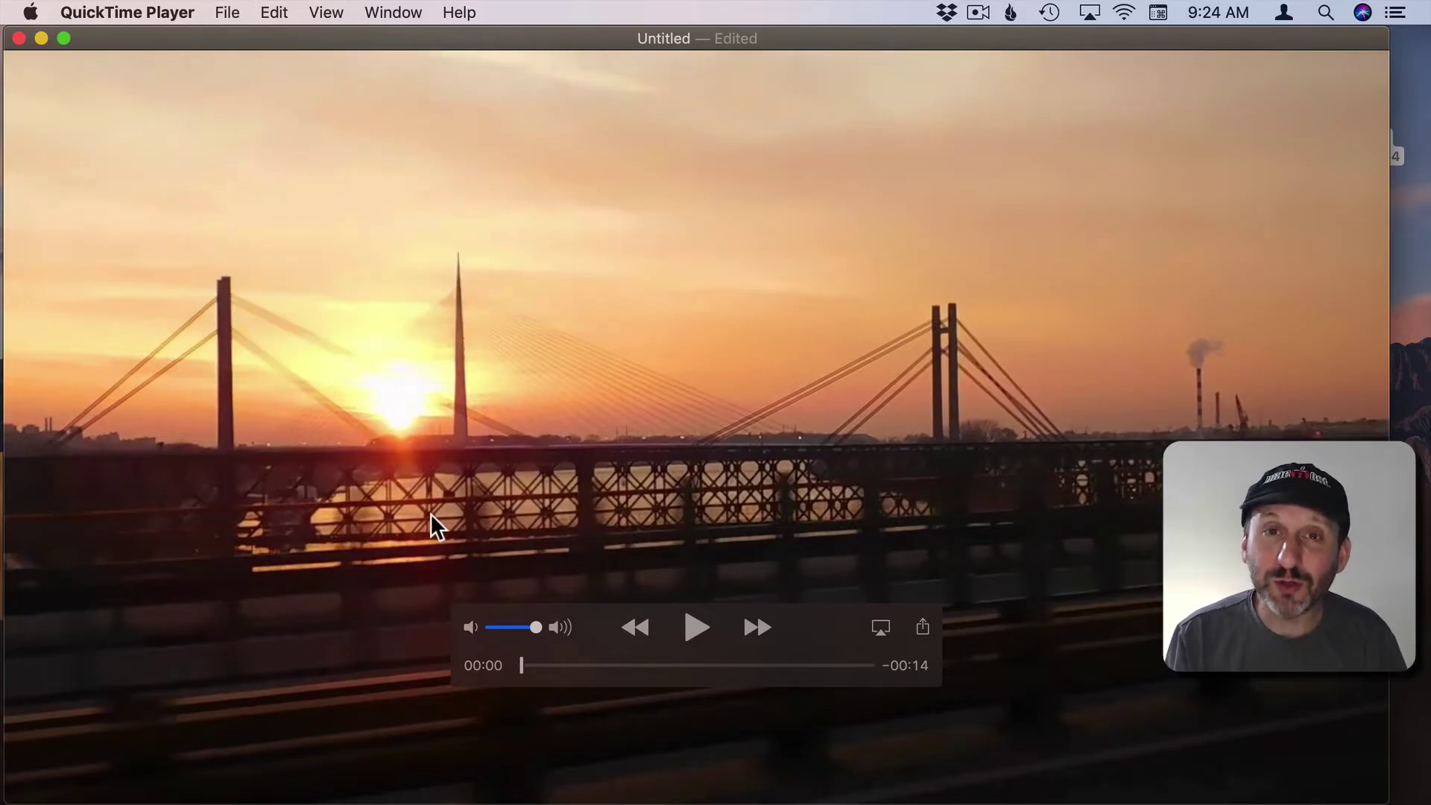
click(220, 13)
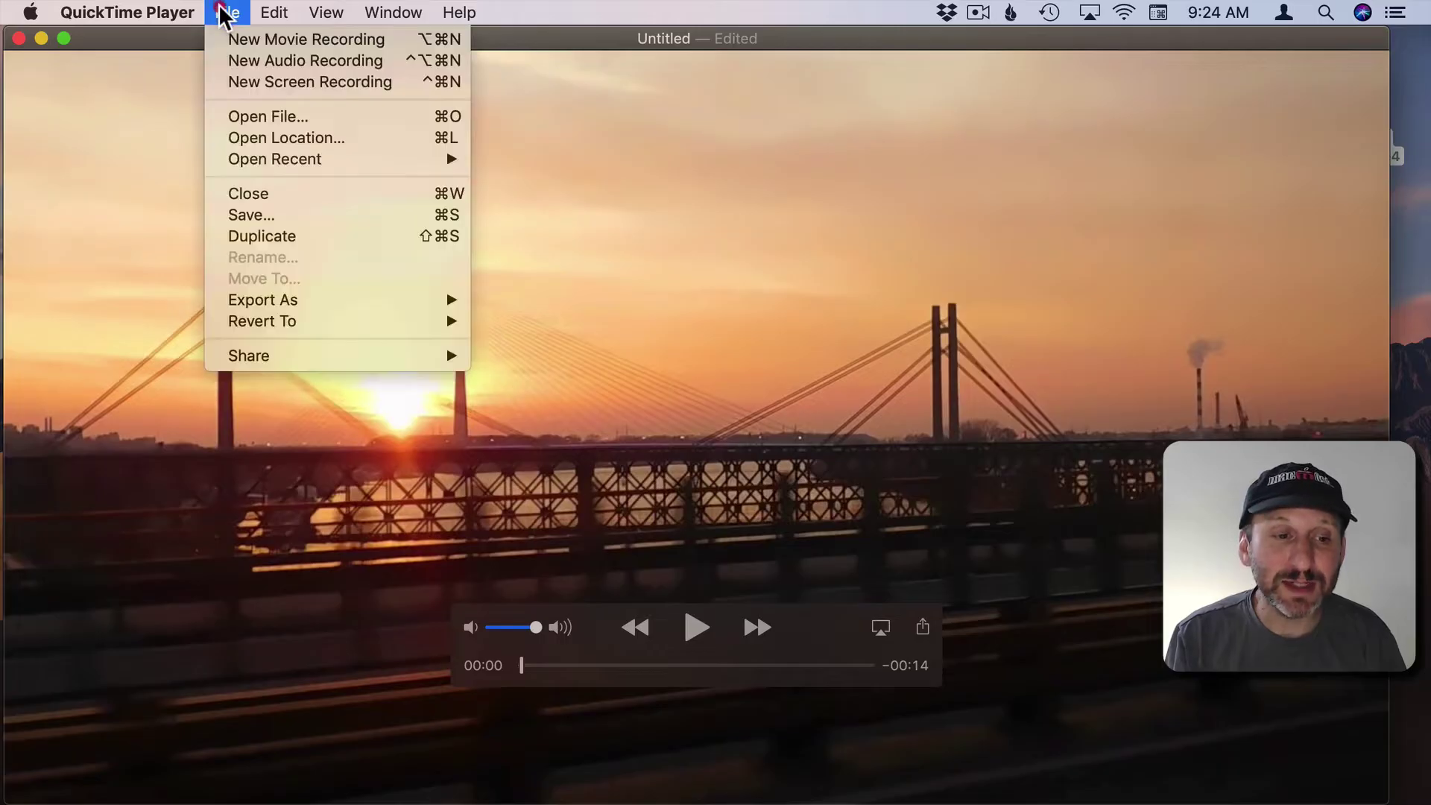
click(252, 211)
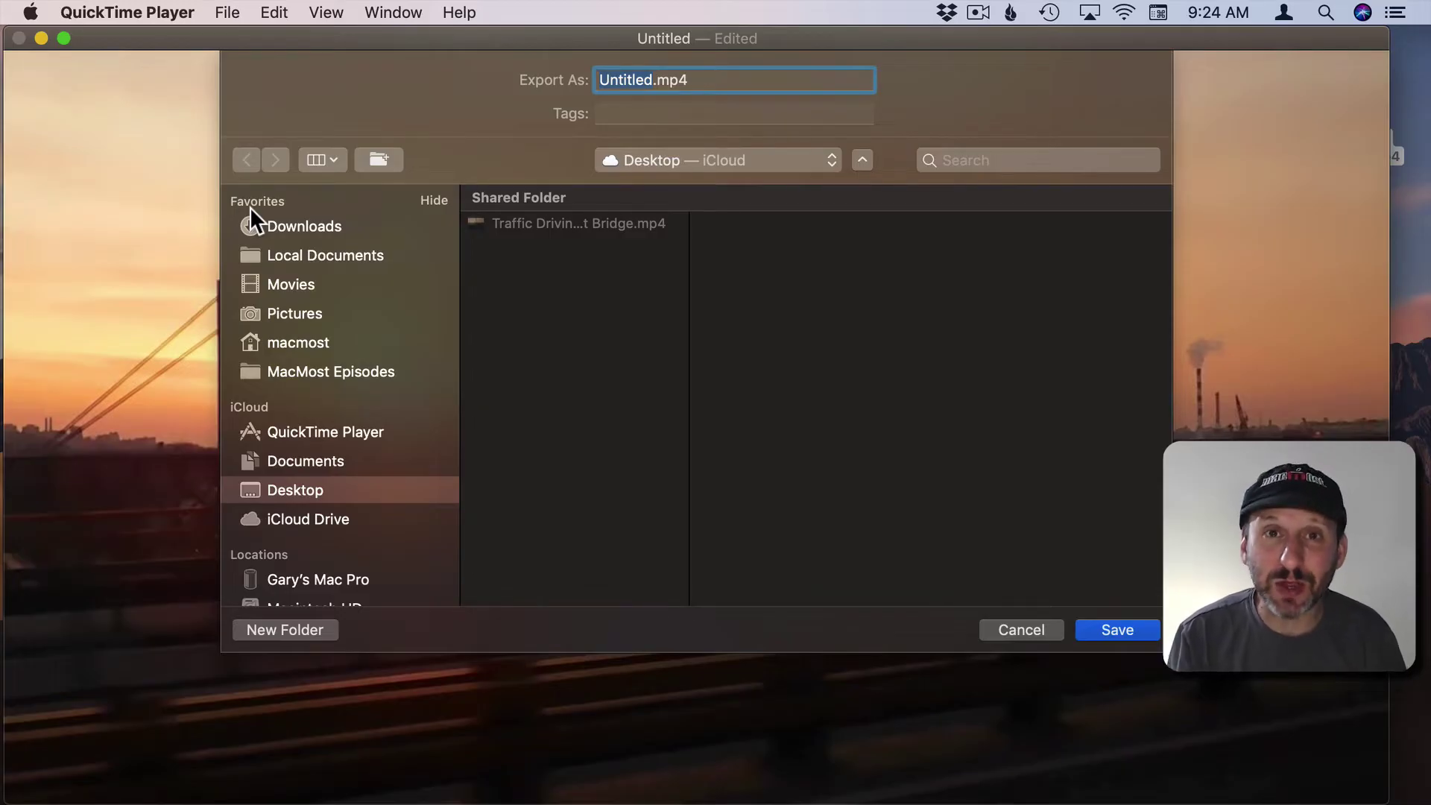
key(Escape)
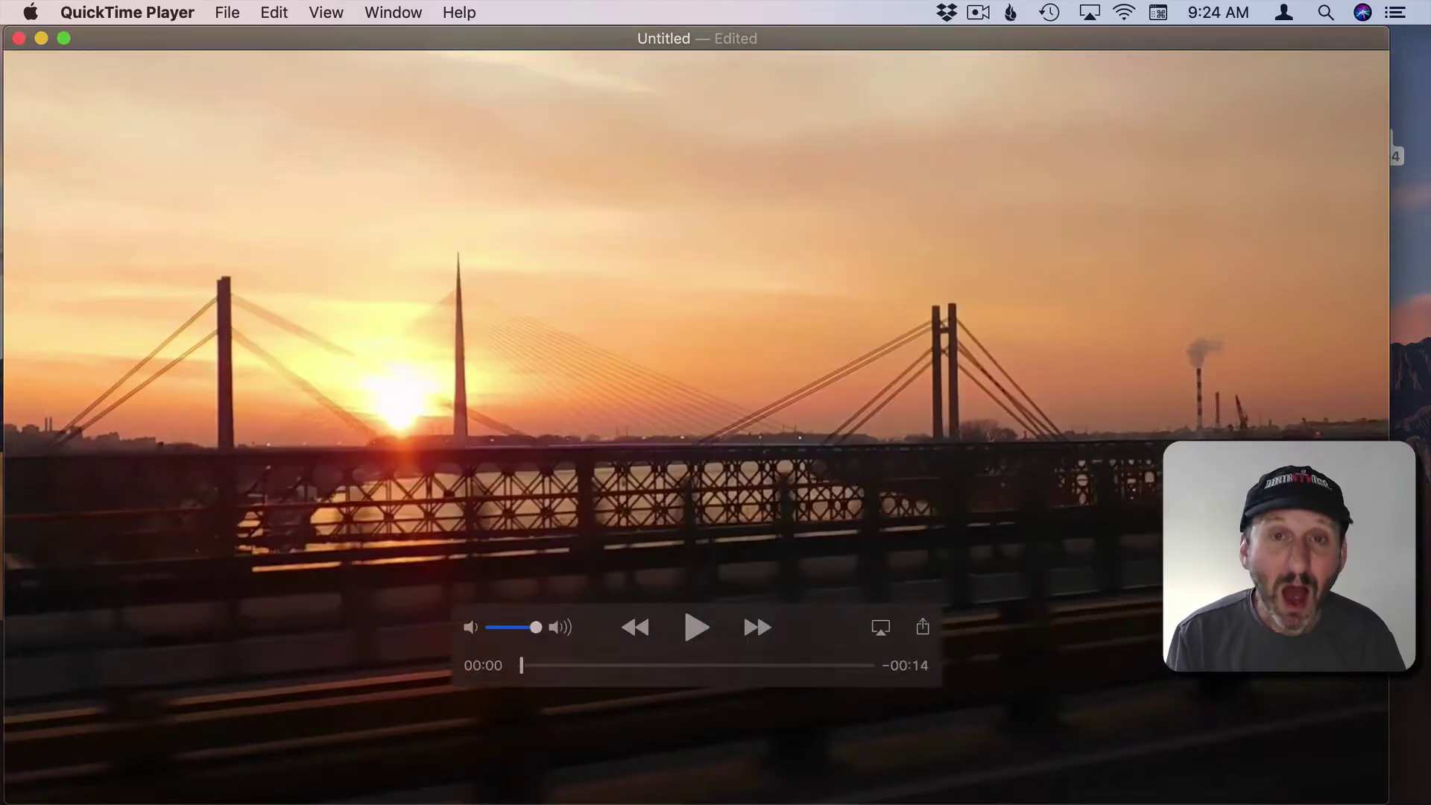
Step: Undo the trim and split the full clip at the 6-second mark
mouse_move(724, 633)
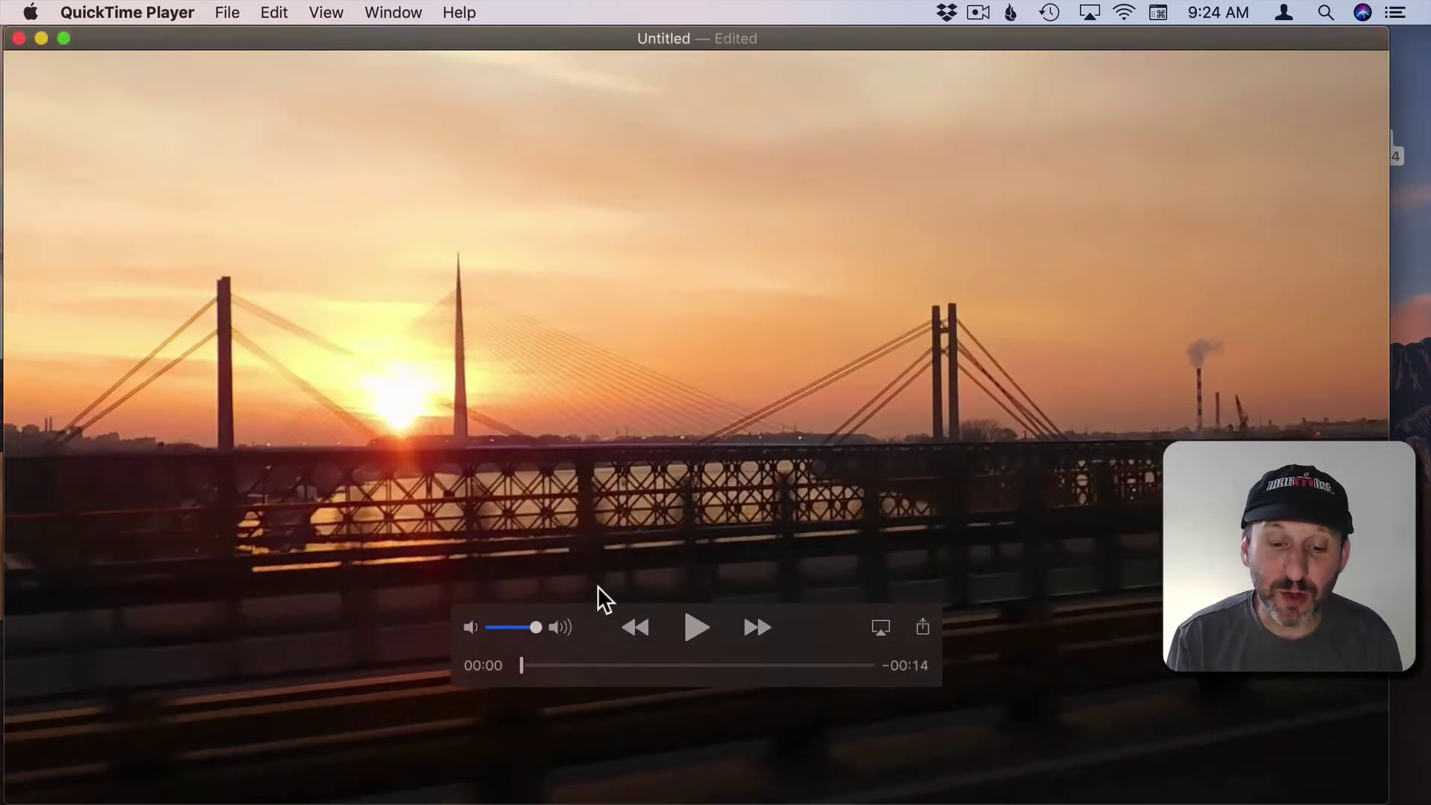
key(super+z)
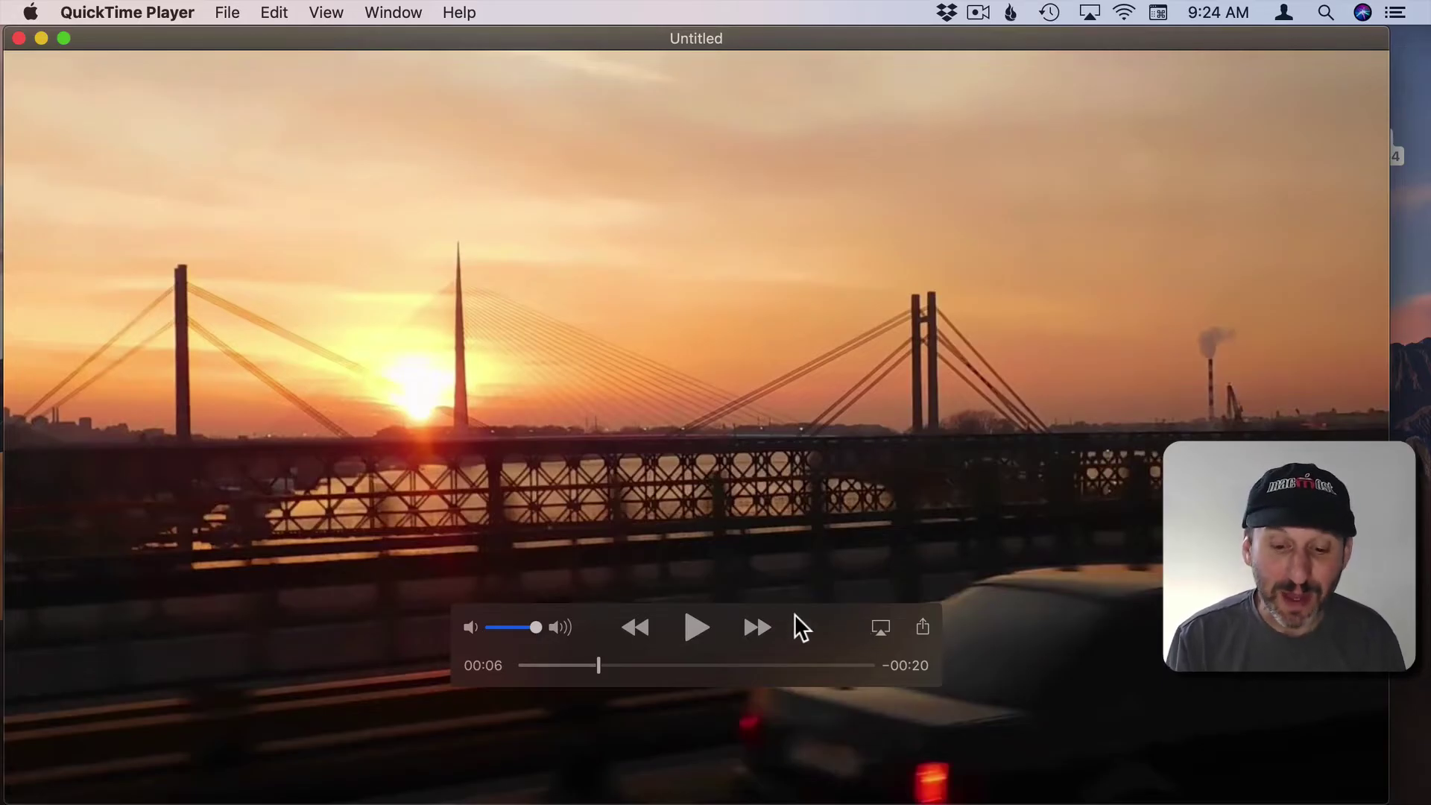
click(277, 12)
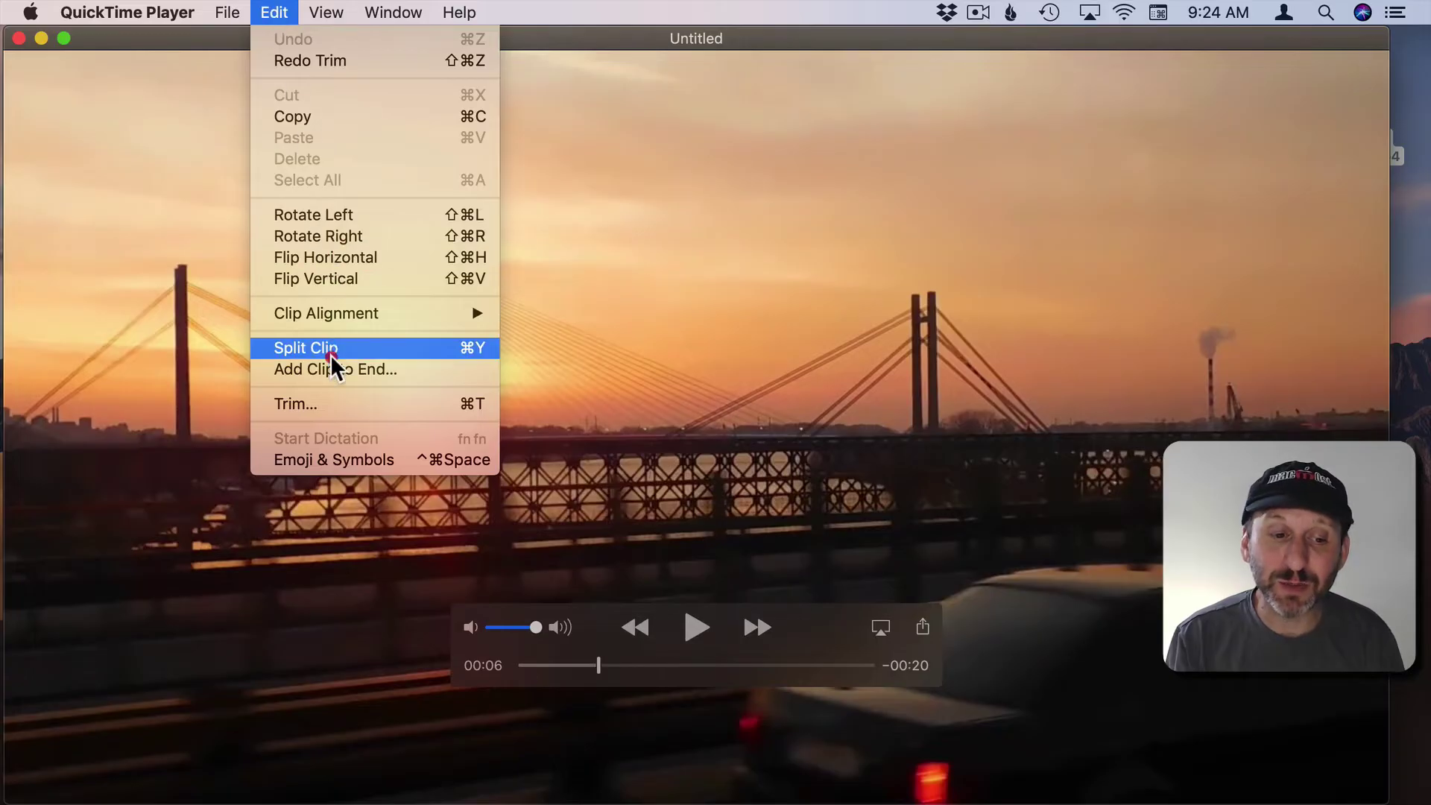
click(468, 347)
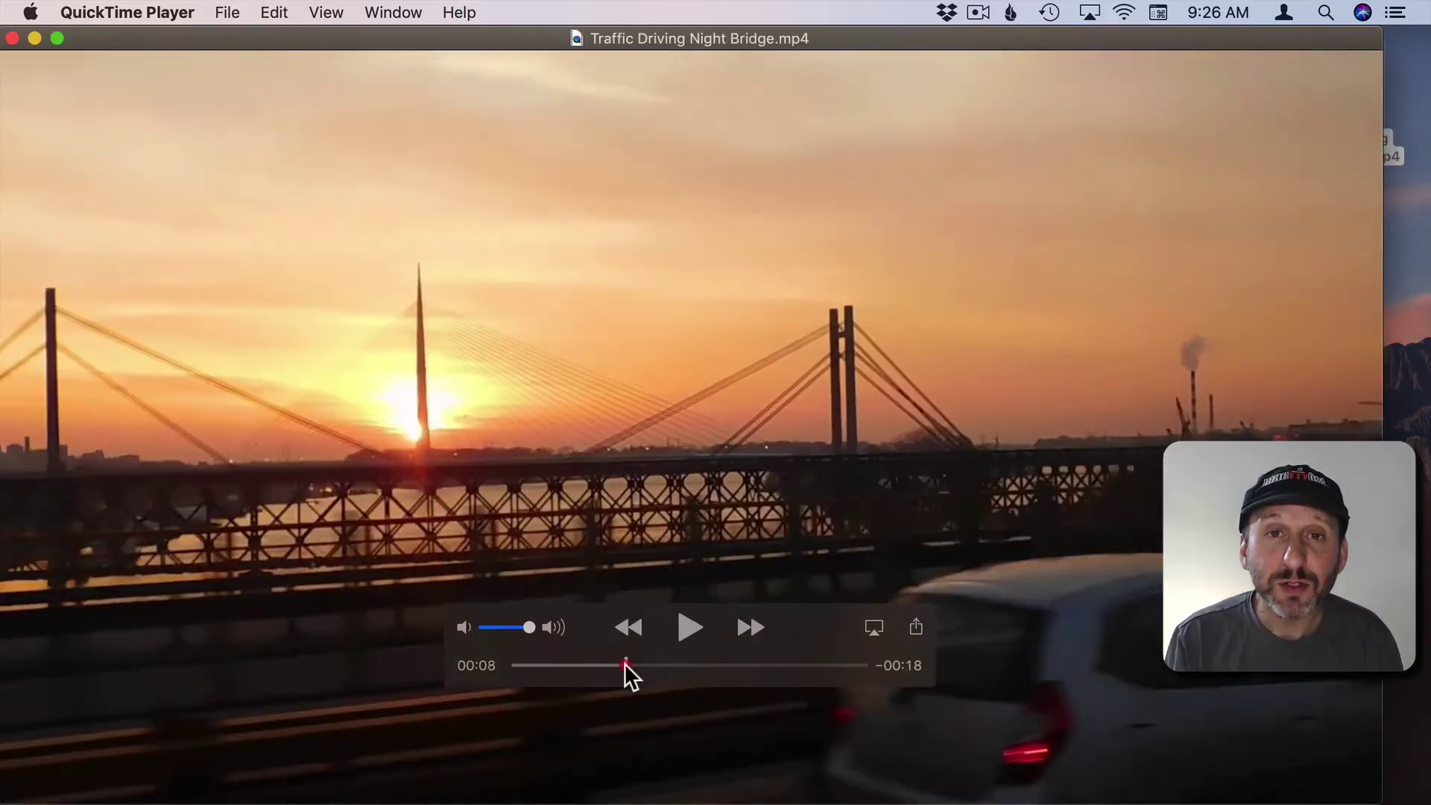
Step: Move the playhead of the original video to the 7-second mark and split the clip there
mouse_move(626, 665)
mouse_down()
mouse_move(665, 665)
mouse_move(606, 665)
mouse_up()
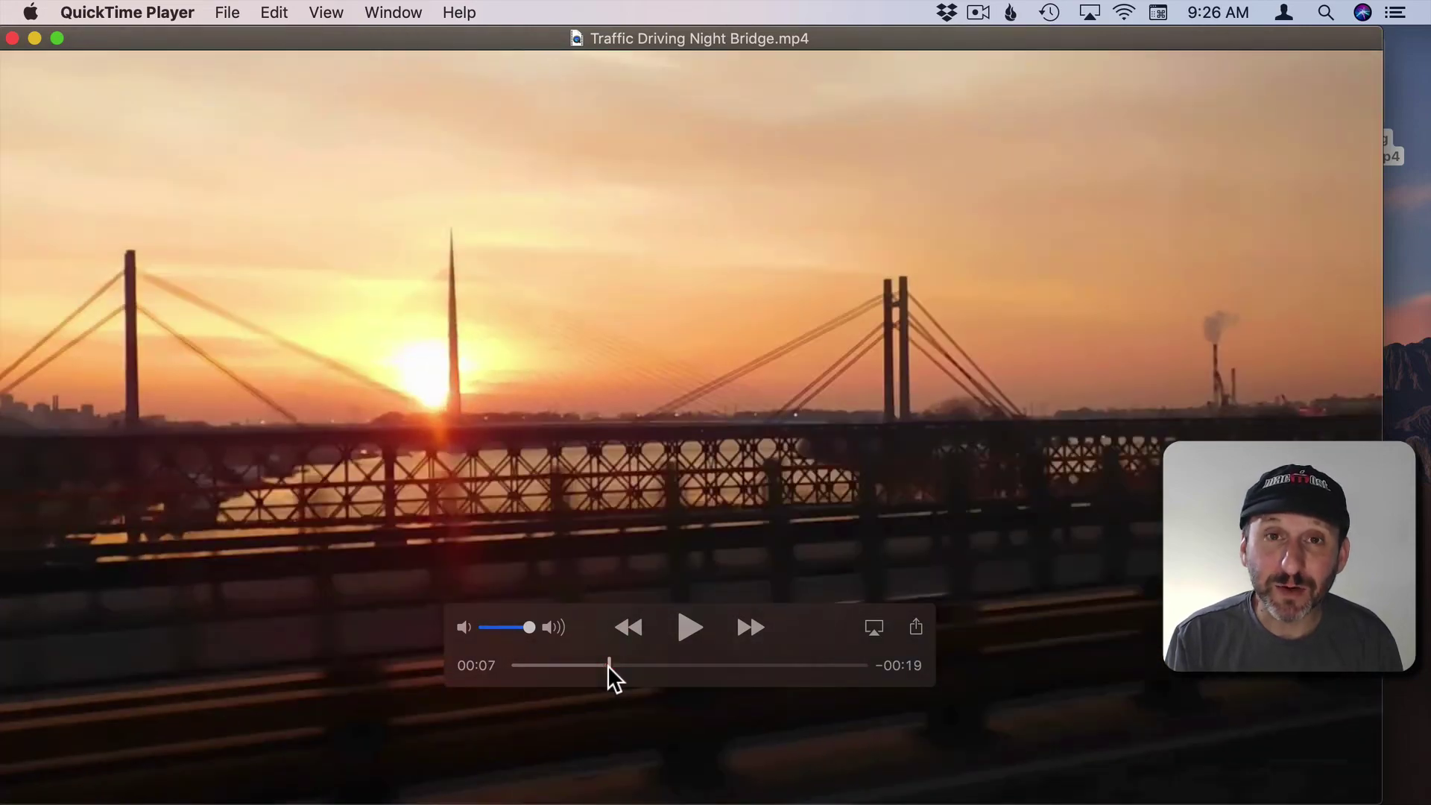
click(289, 11)
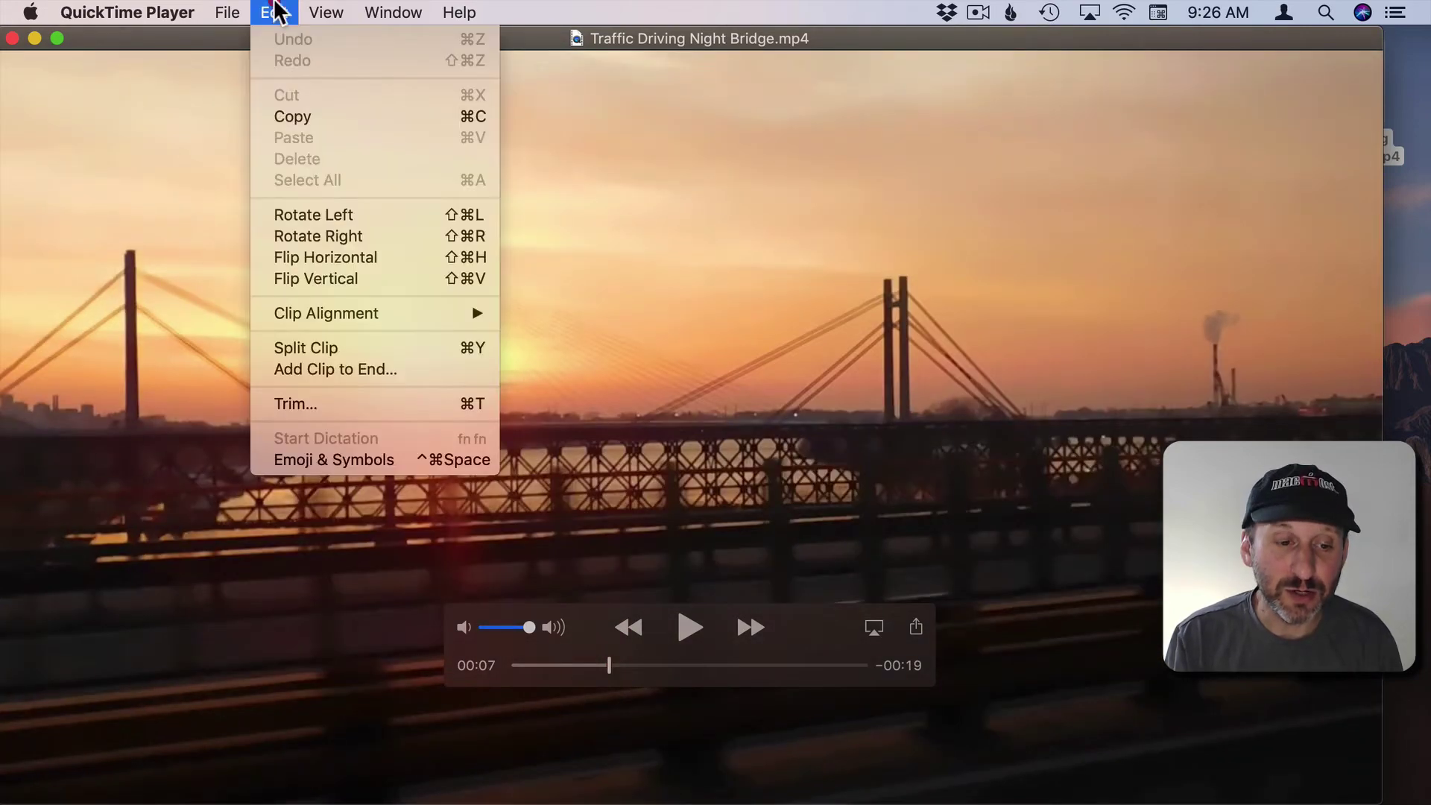
click(321, 347)
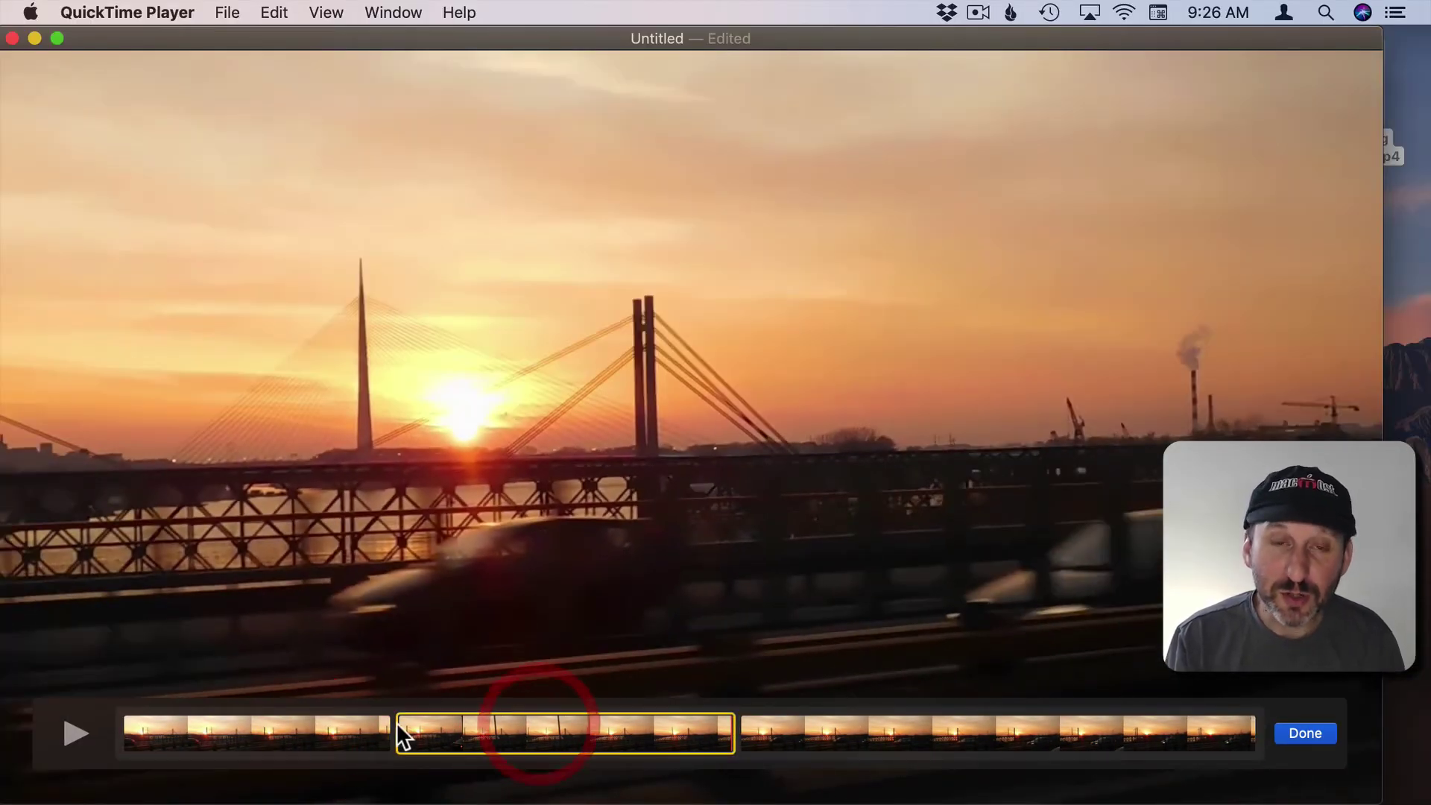
Step: Delete the middle of the three clip segments
click(291, 728)
mouse_move(225, 731)
mouse_down()
mouse_move(641, 731)
mouse_move(216, 738)
mouse_up()
click(480, 726)
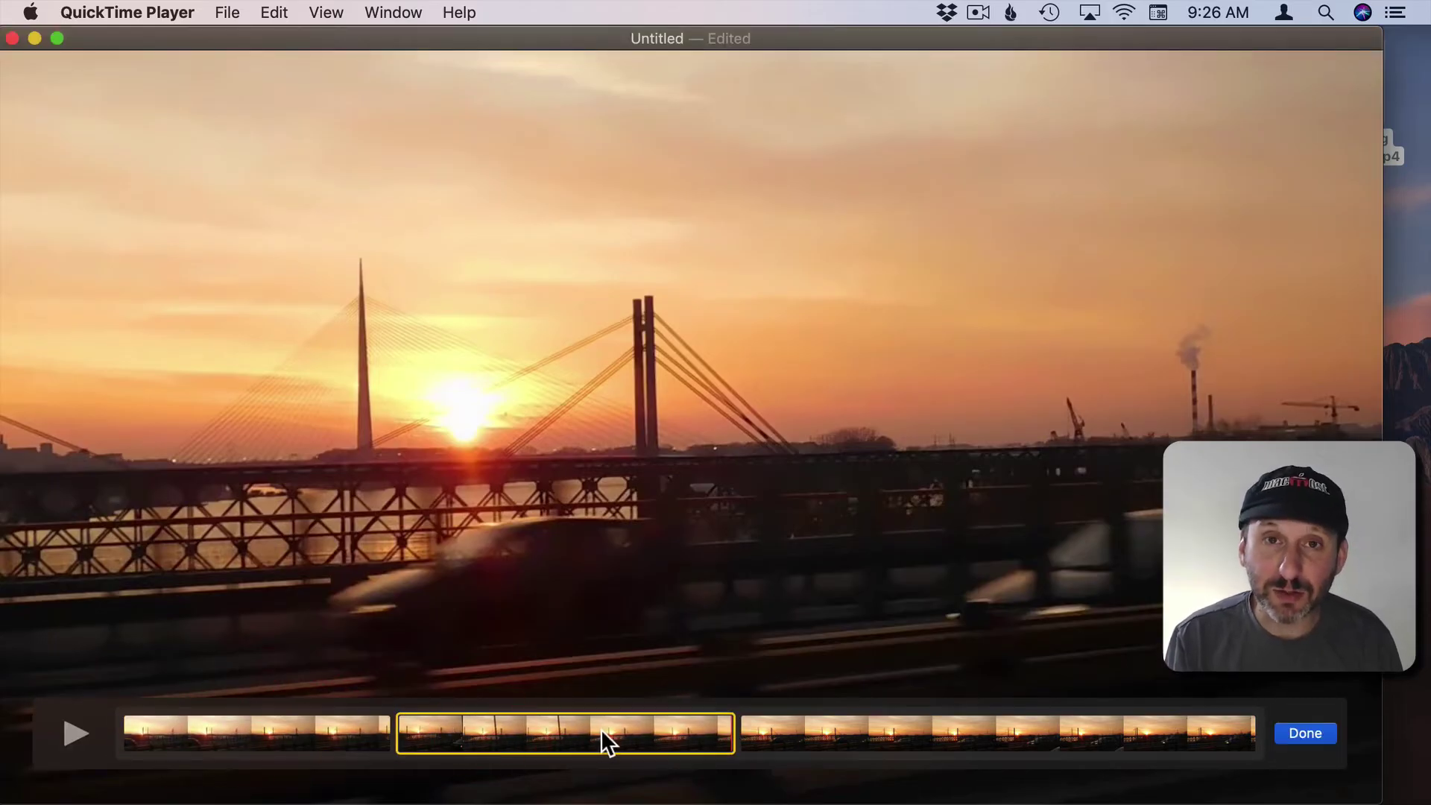
key(Delete)
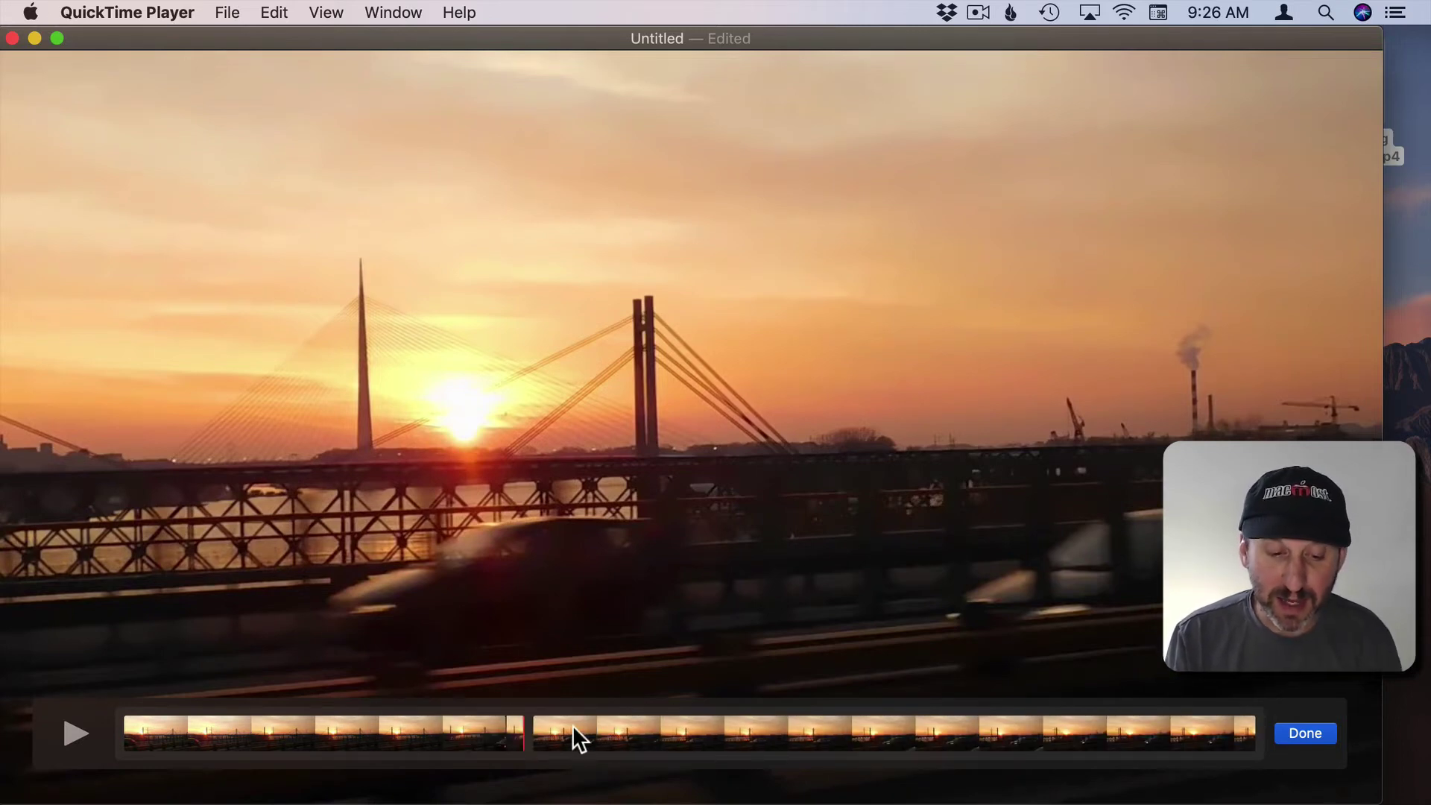
Step: Finish clip editing and scrub through the shortened video from its start to check the cut
click(1302, 733)
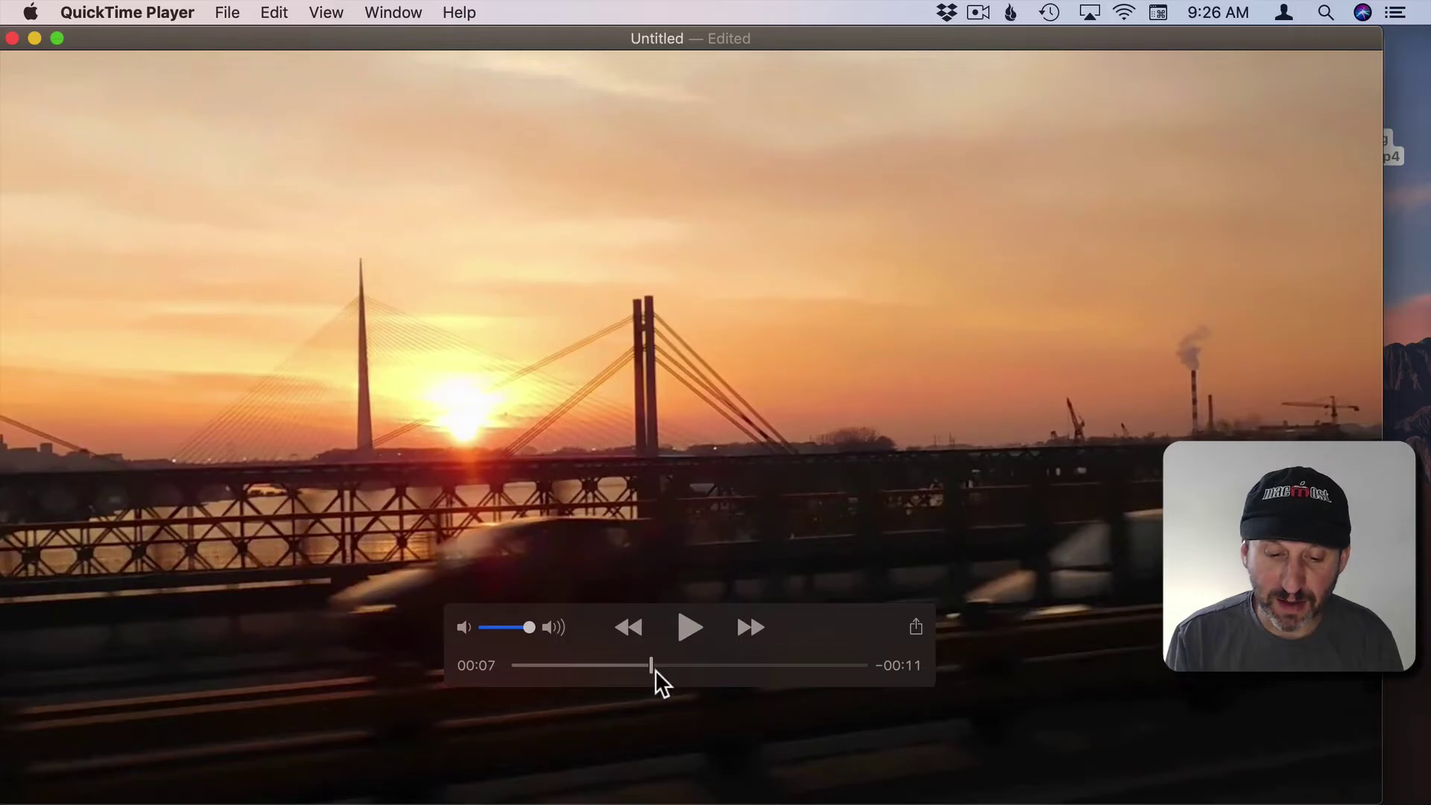
drag(655, 669, 485, 679)
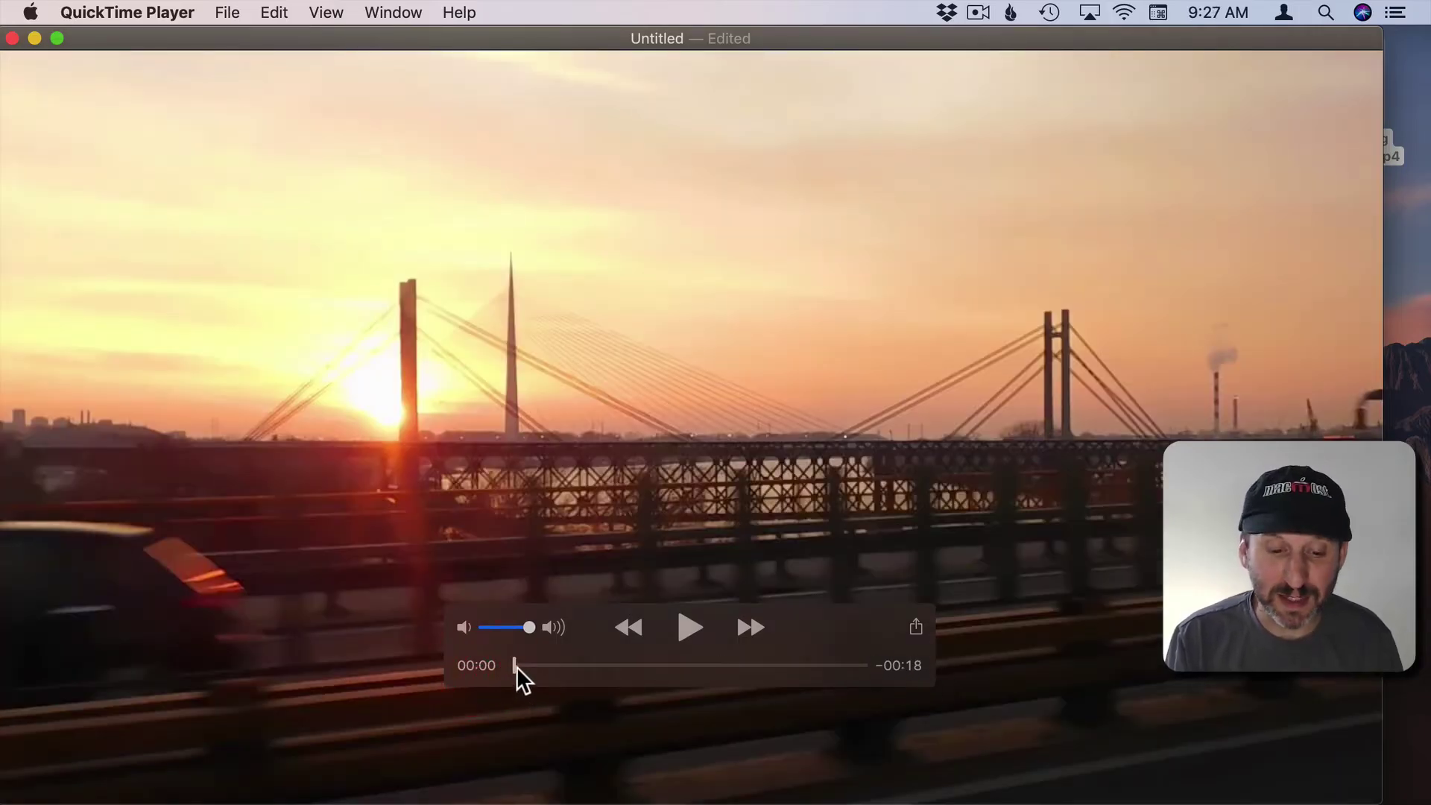
drag(515, 665, 734, 672)
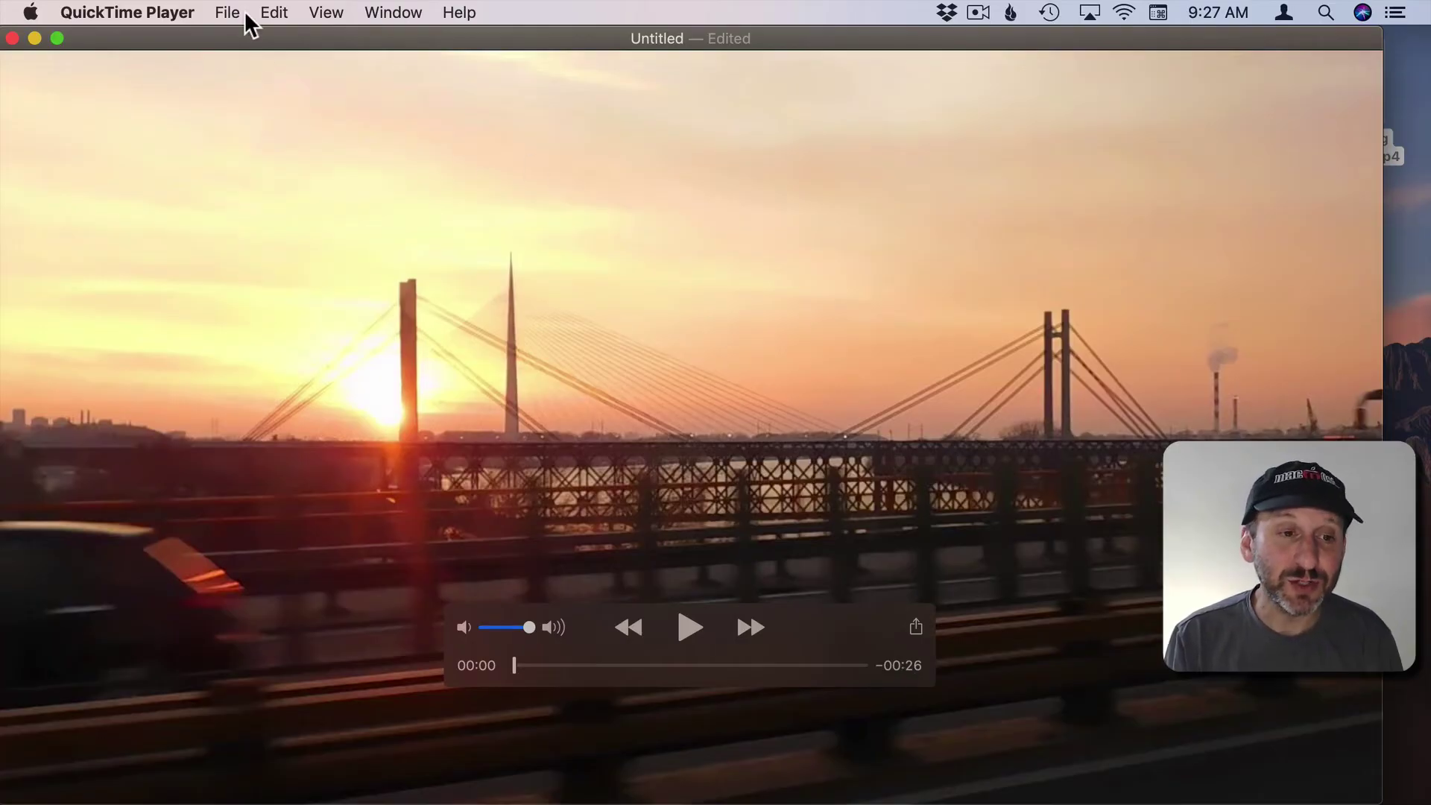
Step: Undo the deletion of the middle segment and the clip splits
click(274, 13)
click(268, 41)
click(274, 12)
click(268, 39)
click(272, 13)
click(272, 13)
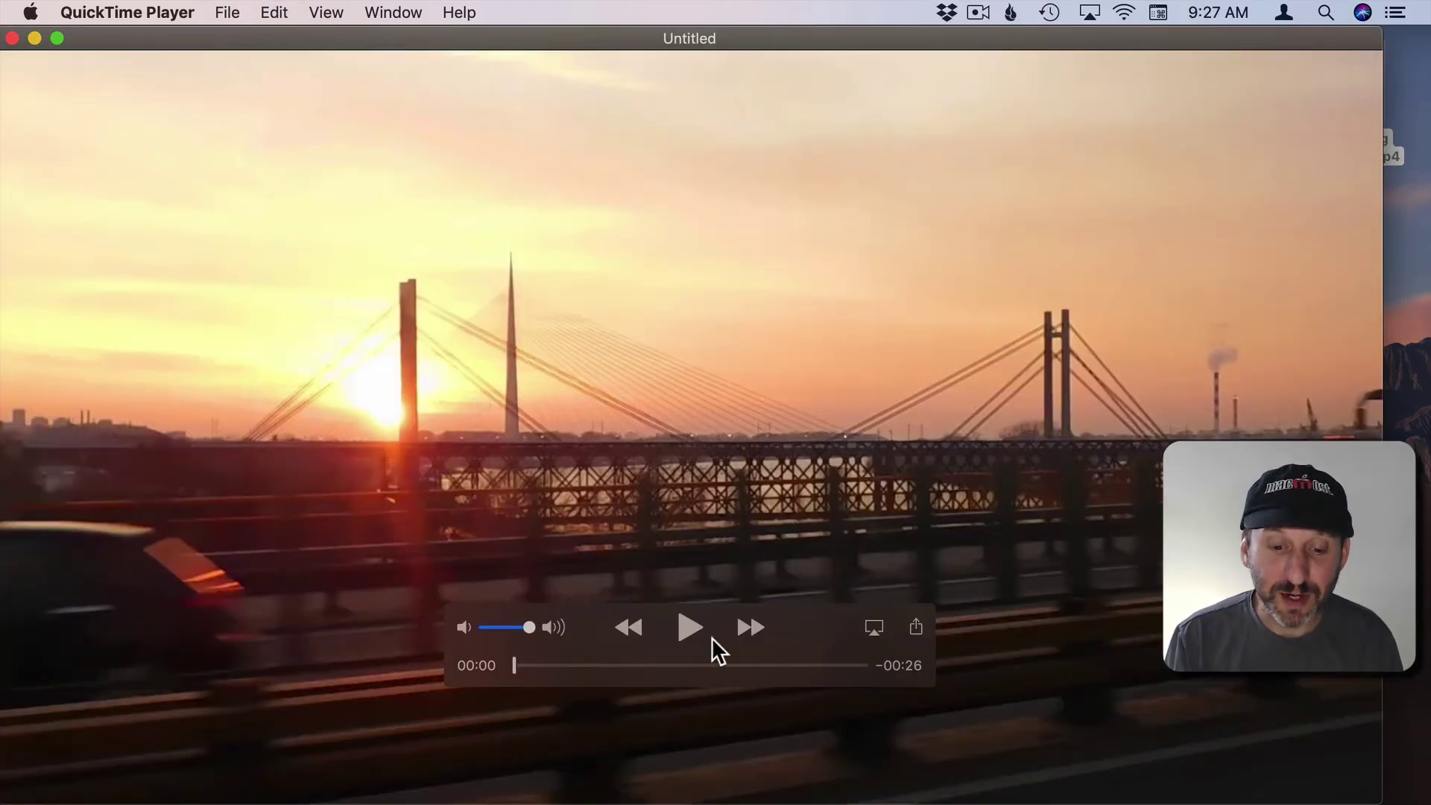
Step: Divide the video into three segments again and remove the middle one
key(super+shift+z)
click(874, 695)
key(super+shift+z)
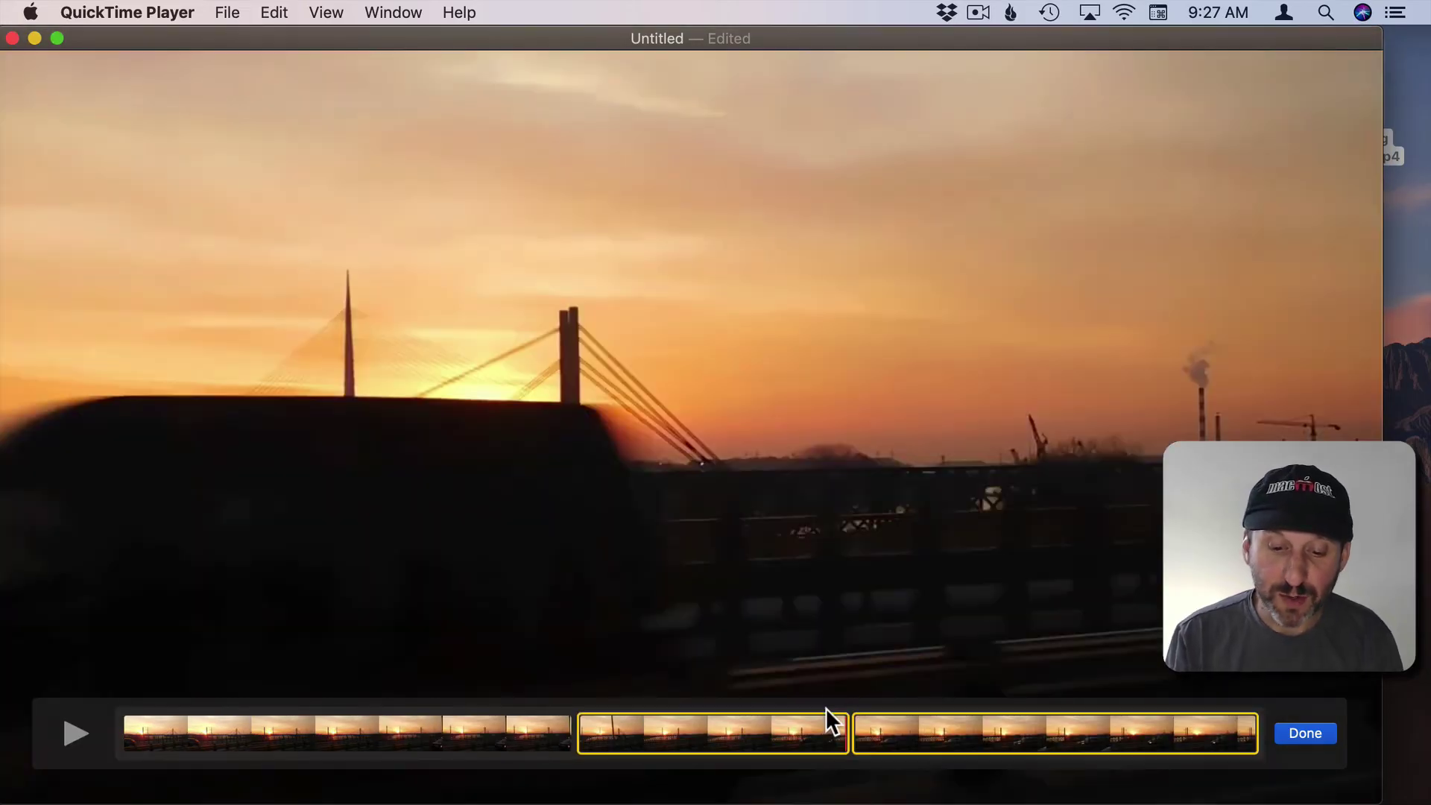
key(super+shift+z)
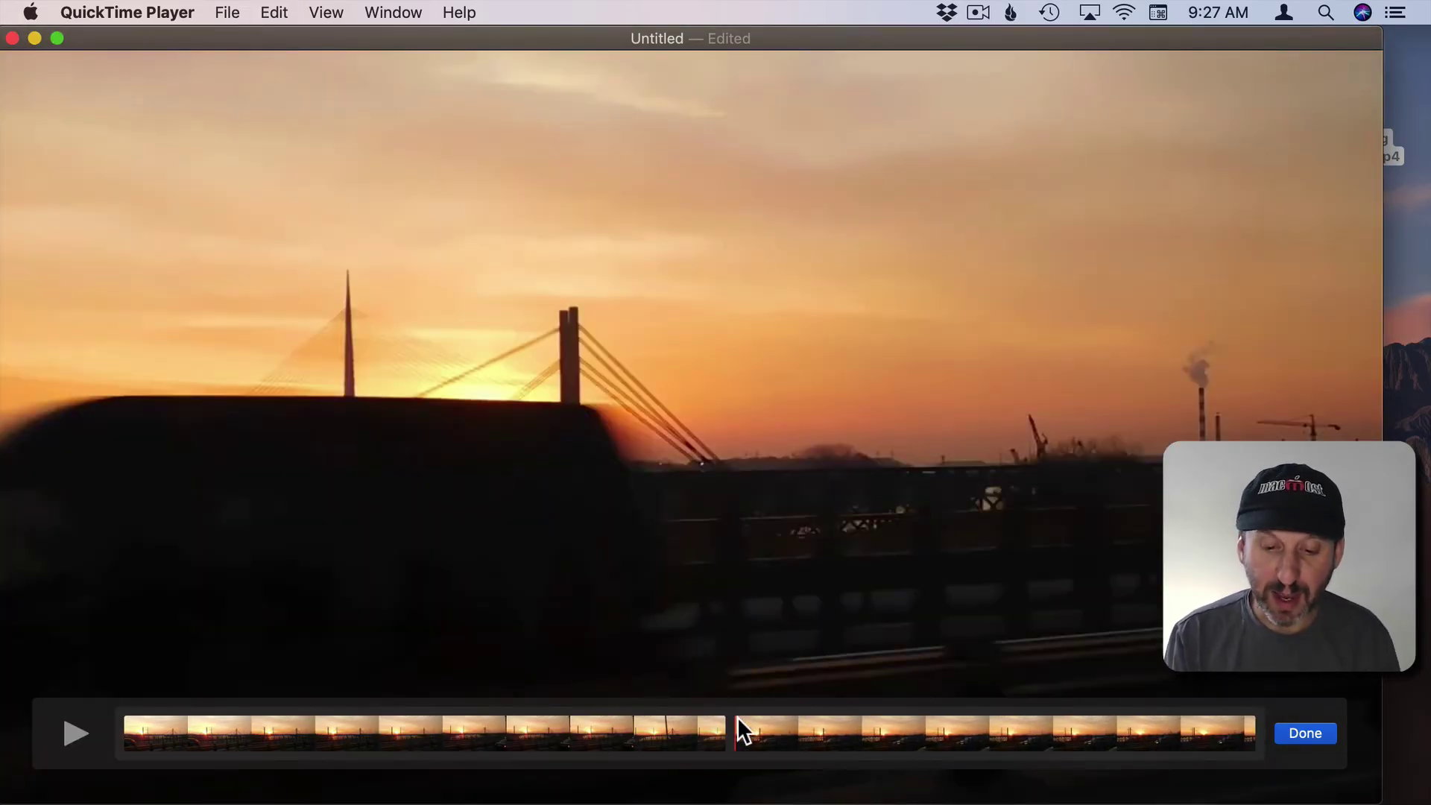
Step: Check which save and export options, including the export resolutions, are offered for the edited video
click(228, 13)
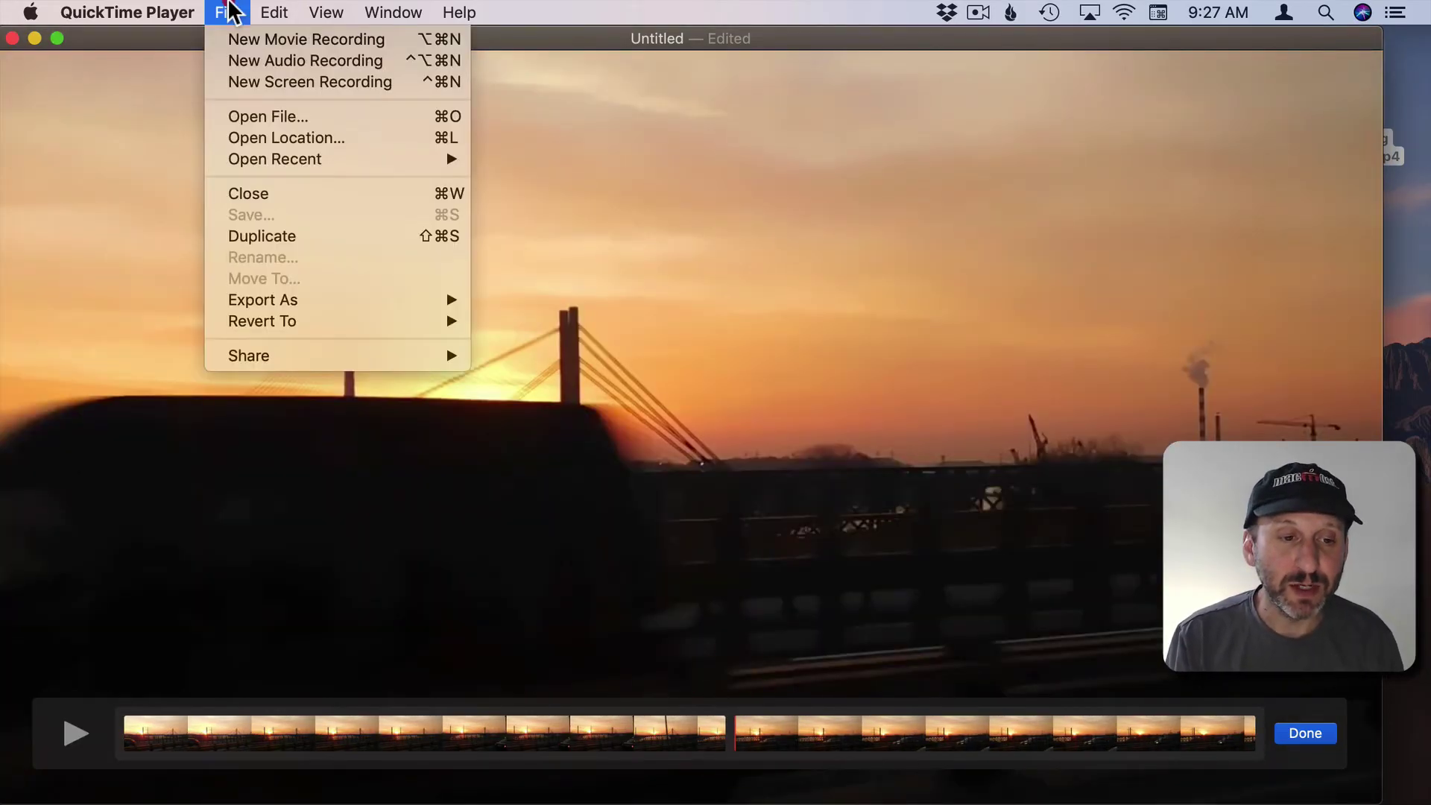
click(263, 214)
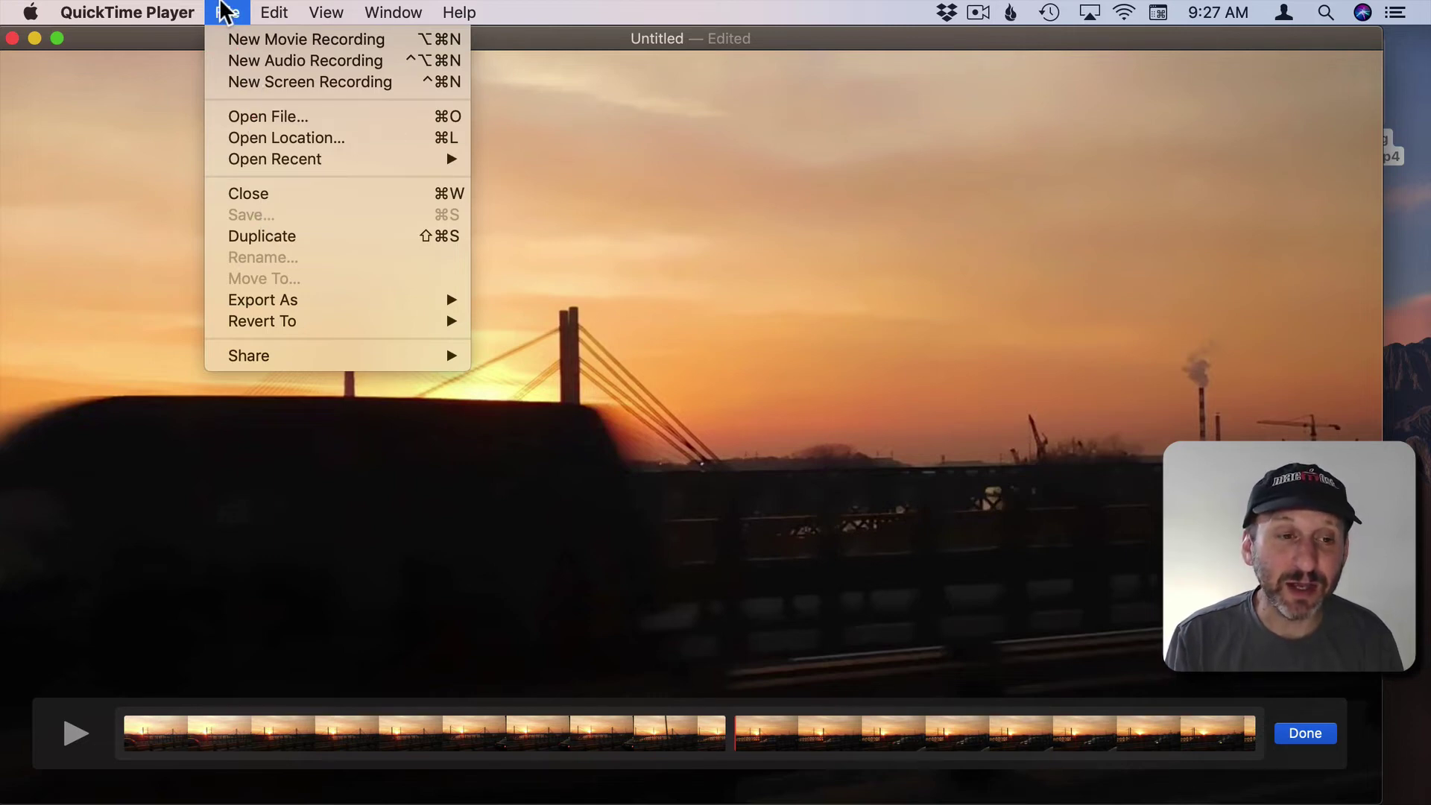
click(218, 13)
click(218, 12)
click(265, 259)
mouse_move(265, 301)
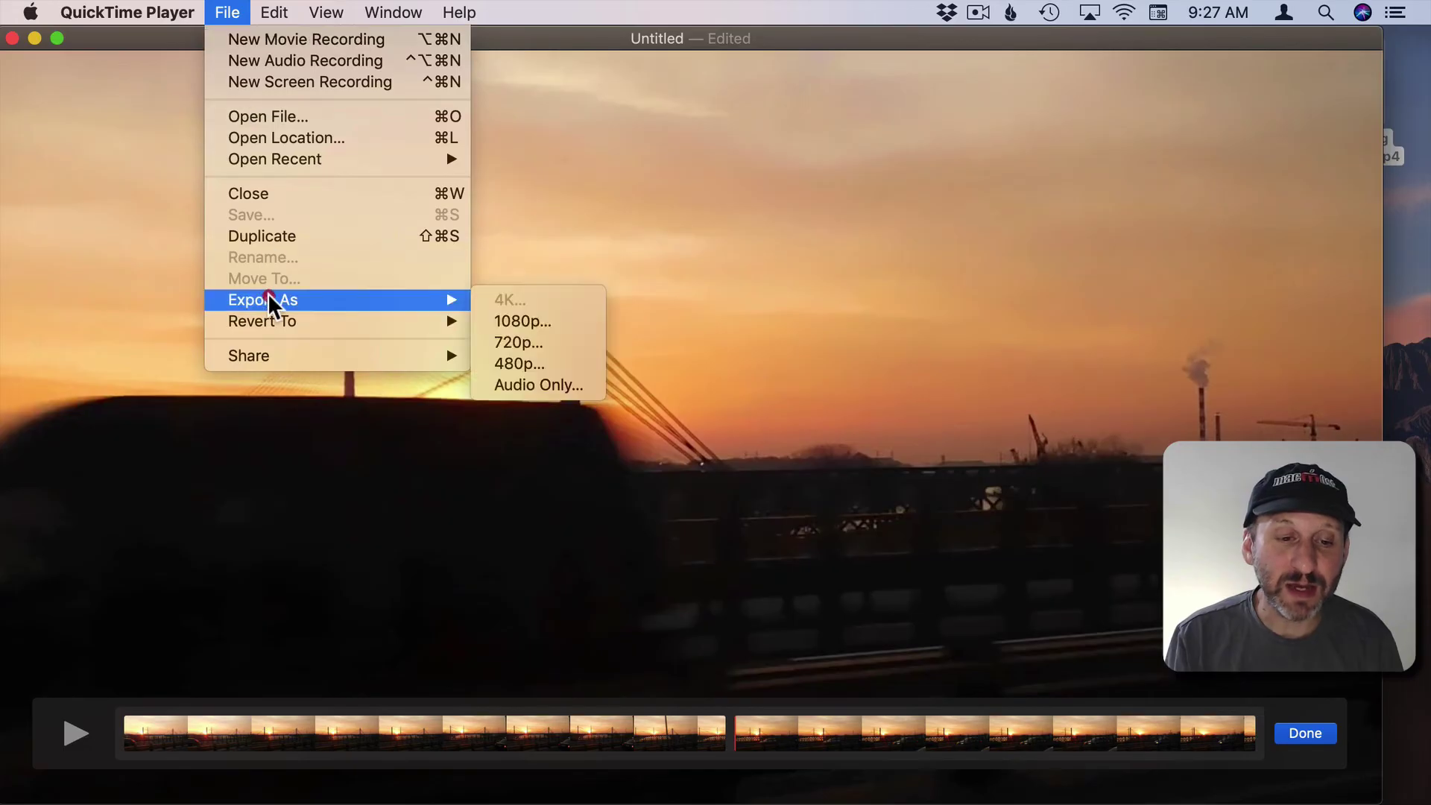
click(509, 386)
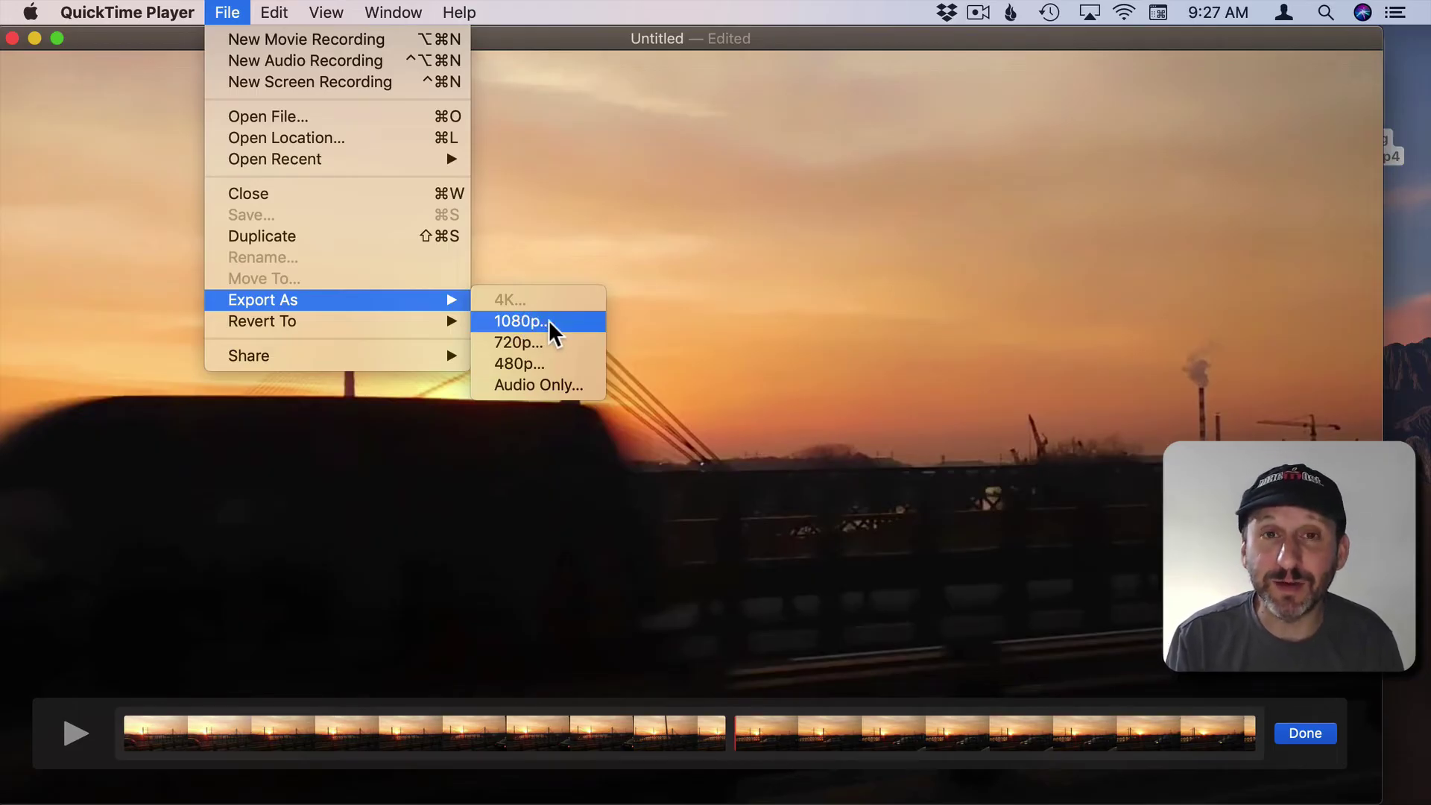
click(640, 318)
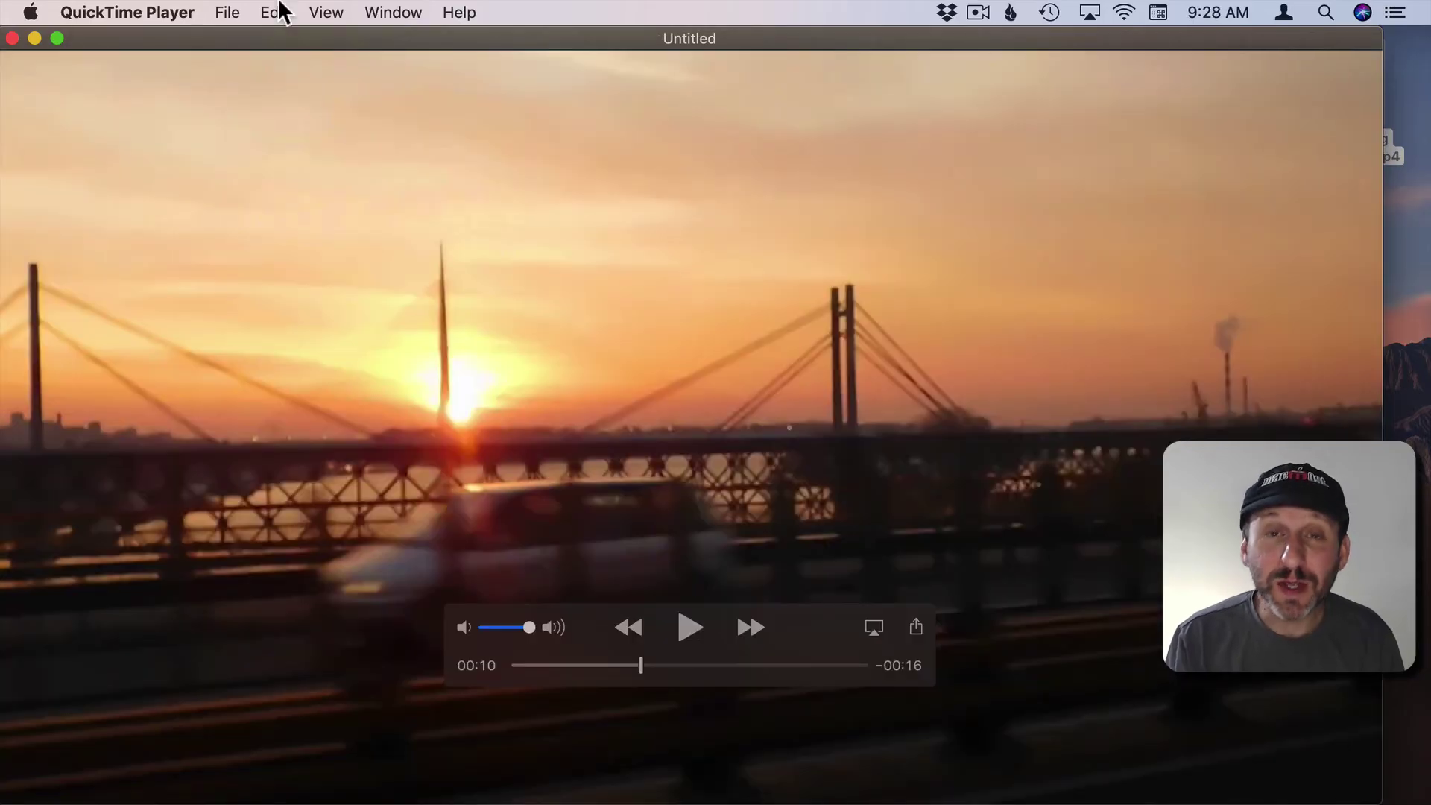
click(272, 13)
click(272, 13)
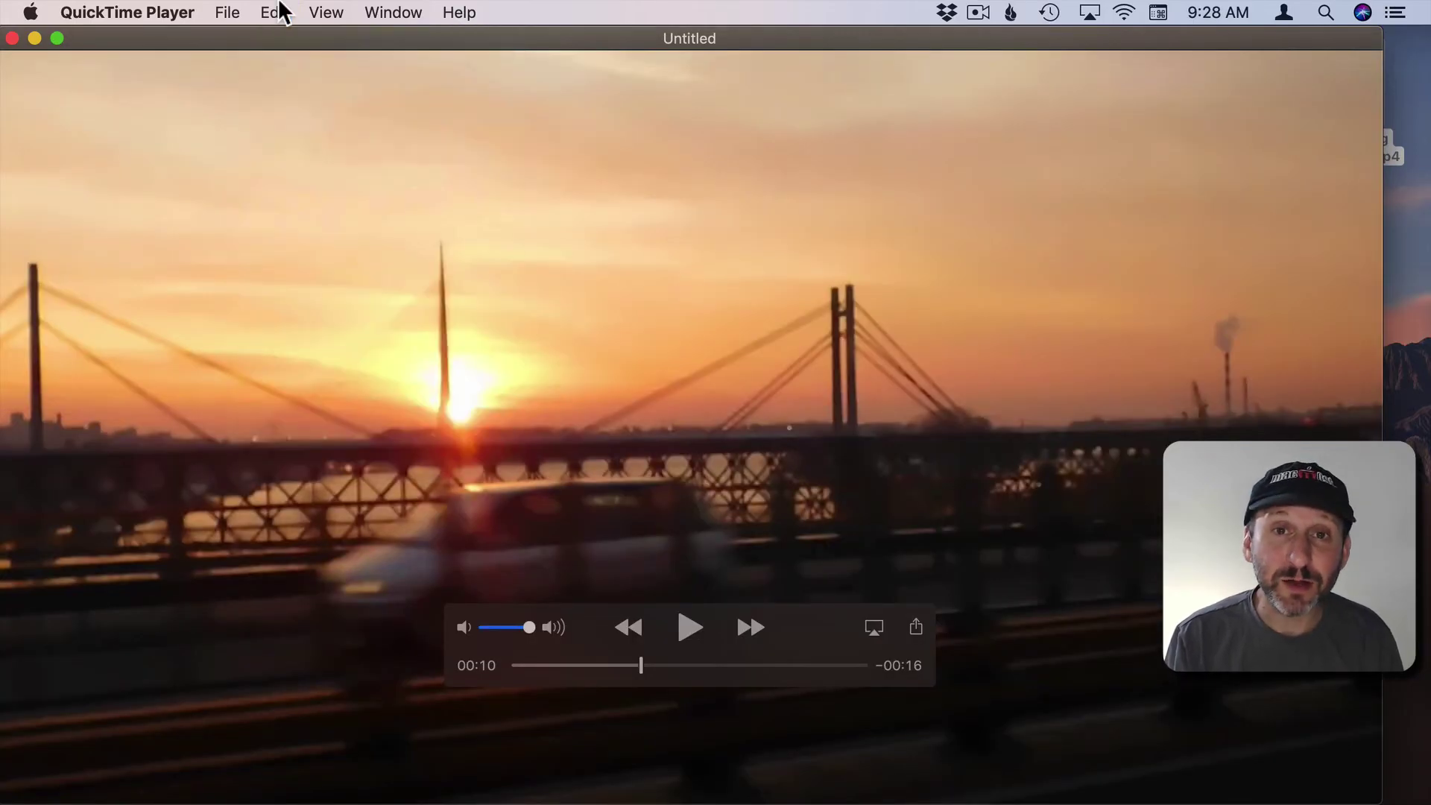
click(278, 13)
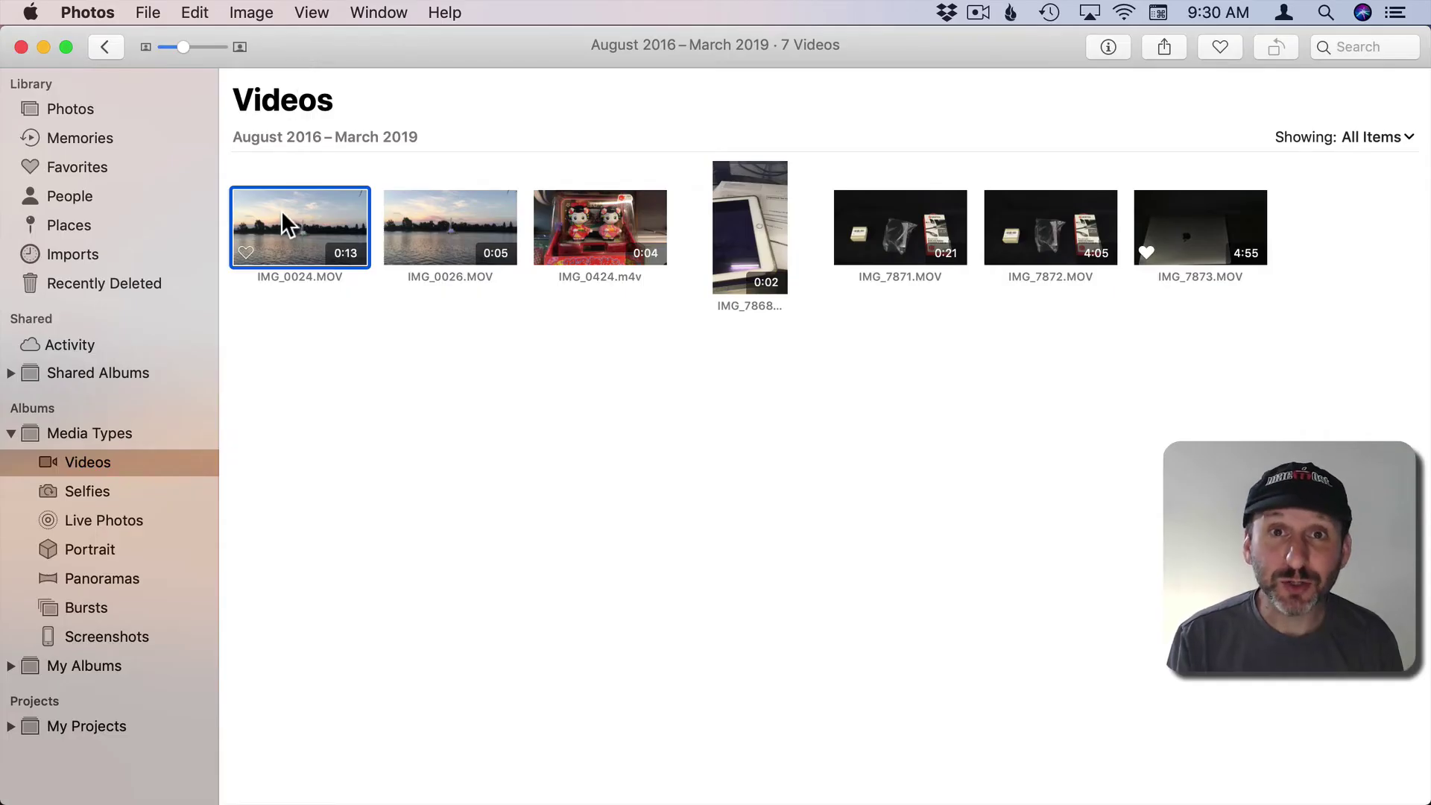
Step: Switch to Photos and open the video IMG_0024.MOV from the Videos album for editing
mouse_move(273, 193)
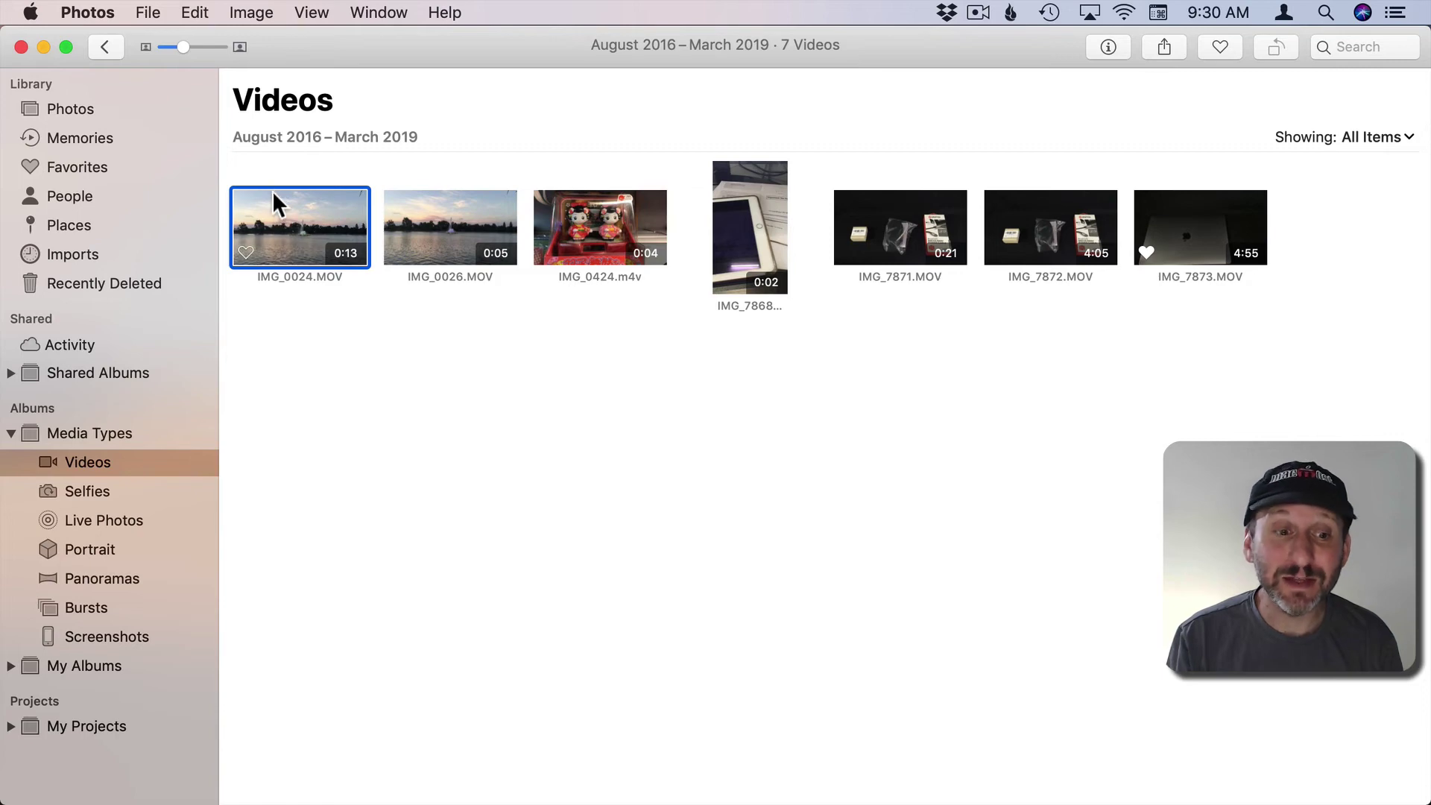
double_click(294, 225)
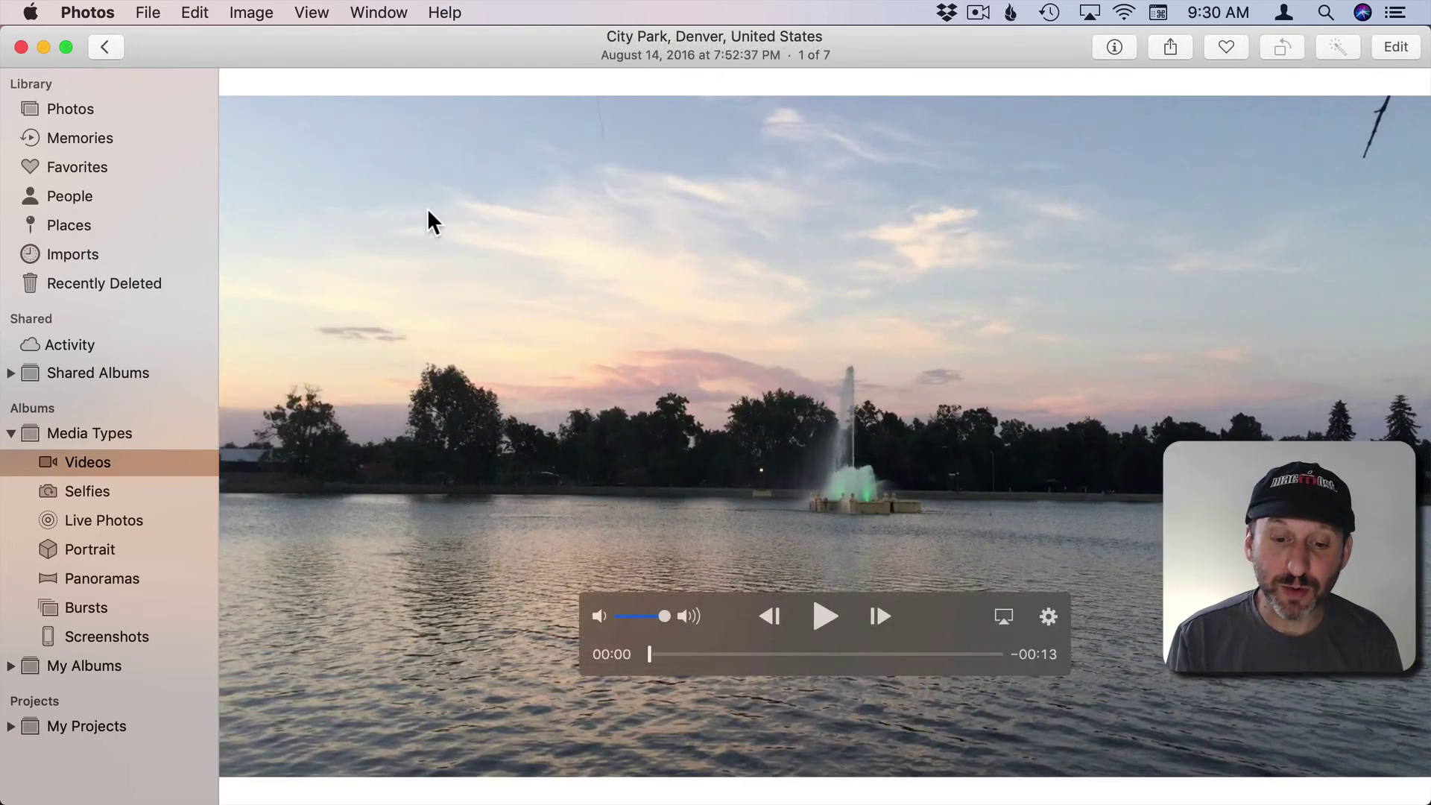
click(1386, 48)
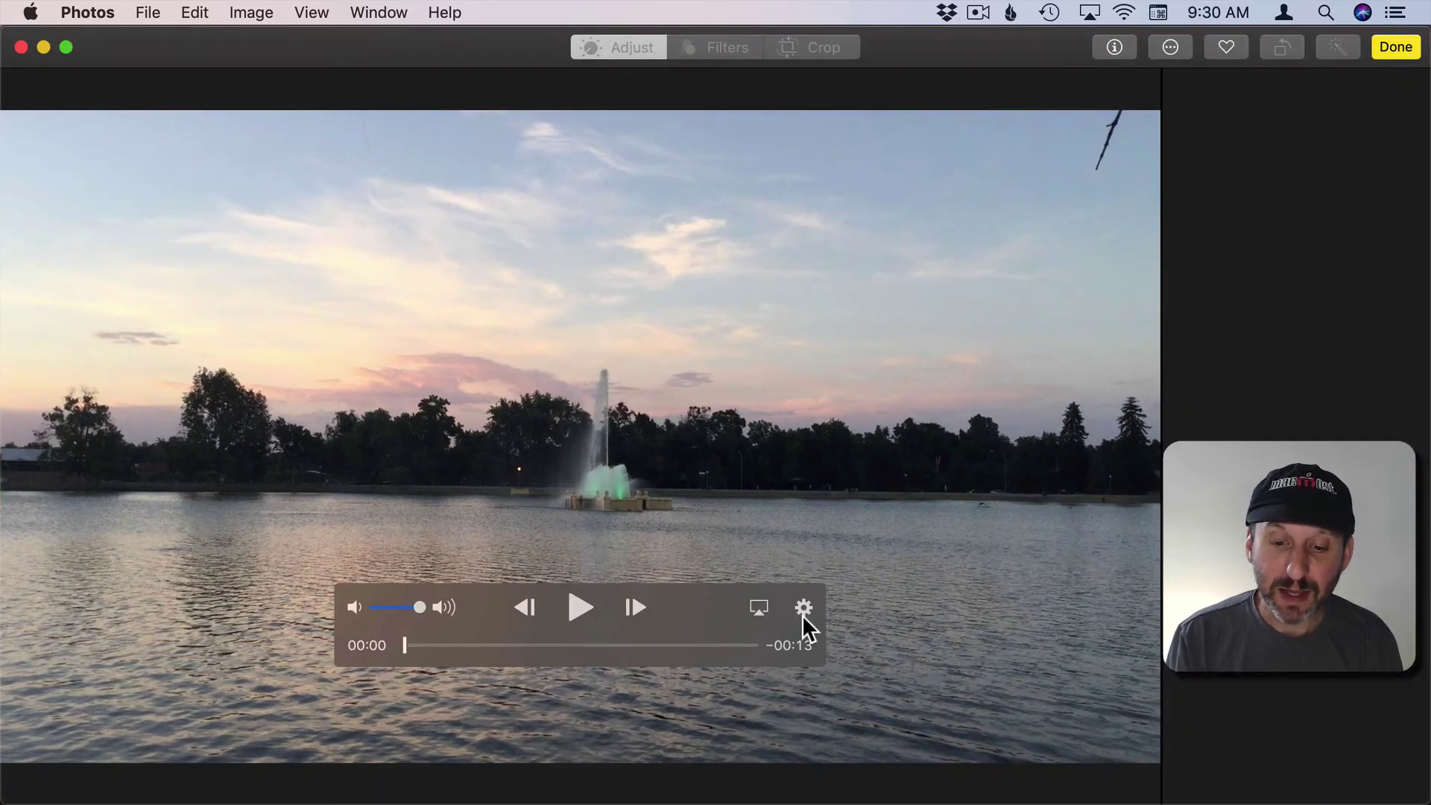
Step: Trim the fountain video at both its beginning and end to about 8 seconds and save the edit
click(803, 608)
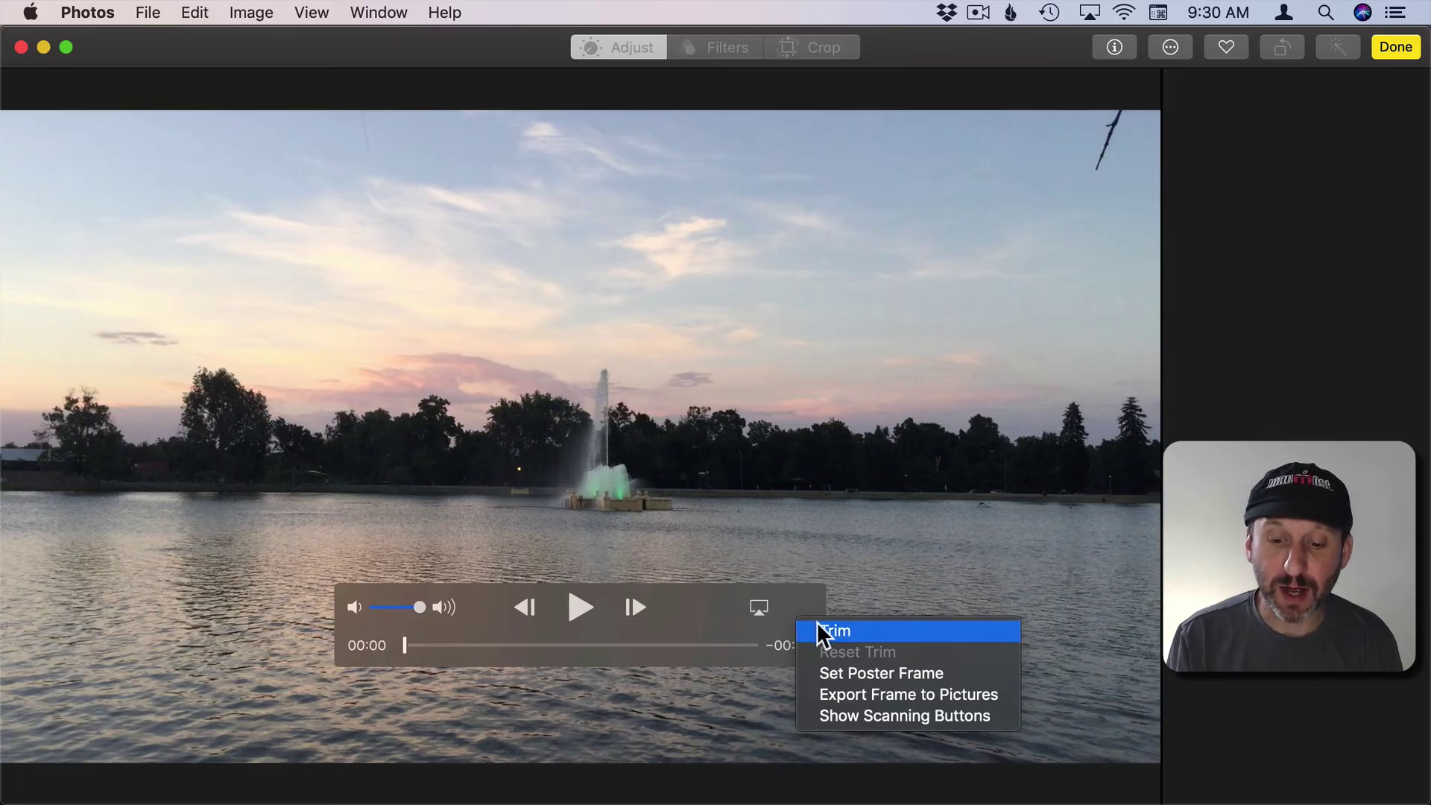
click(817, 630)
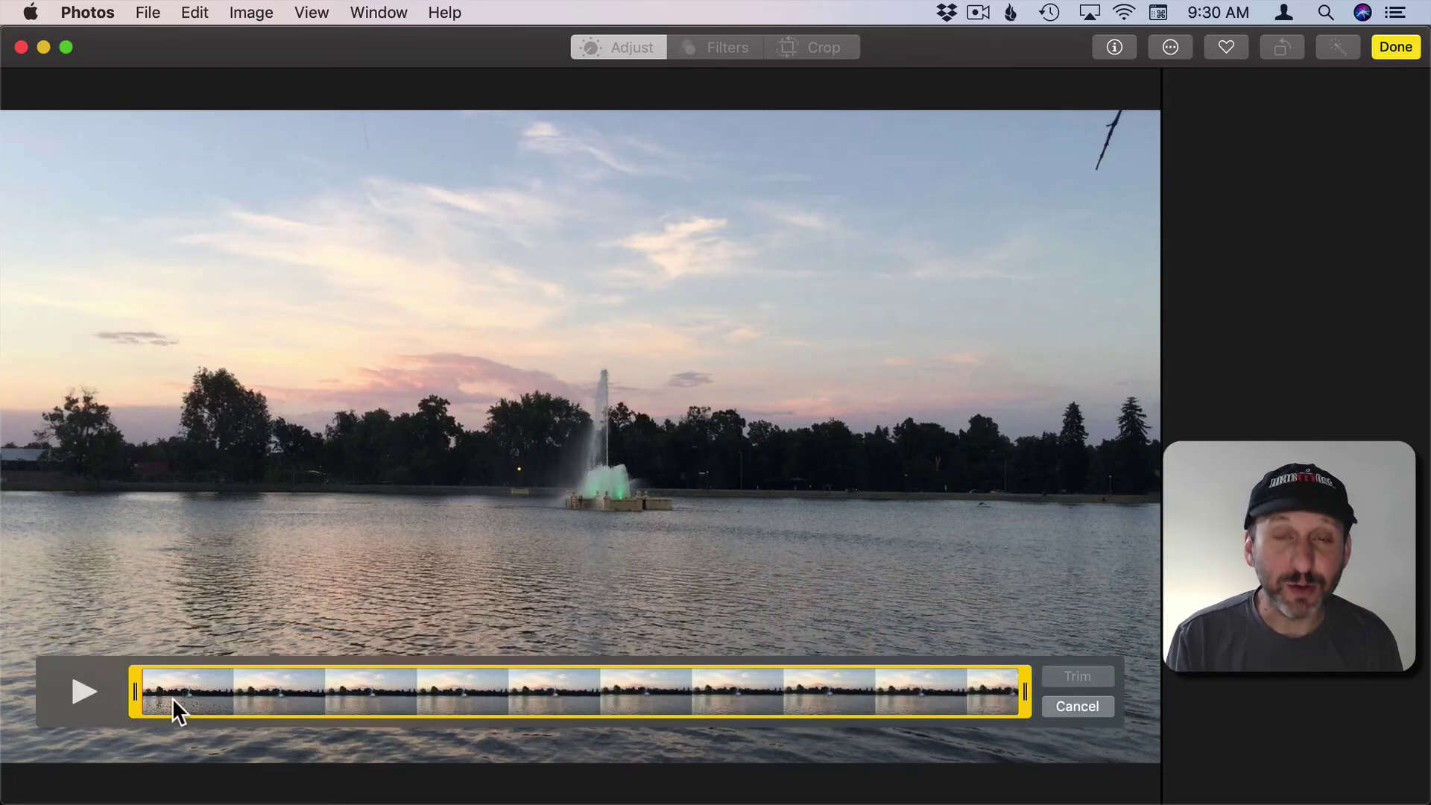
drag(132, 689, 240, 691)
drag(979, 680, 867, 678)
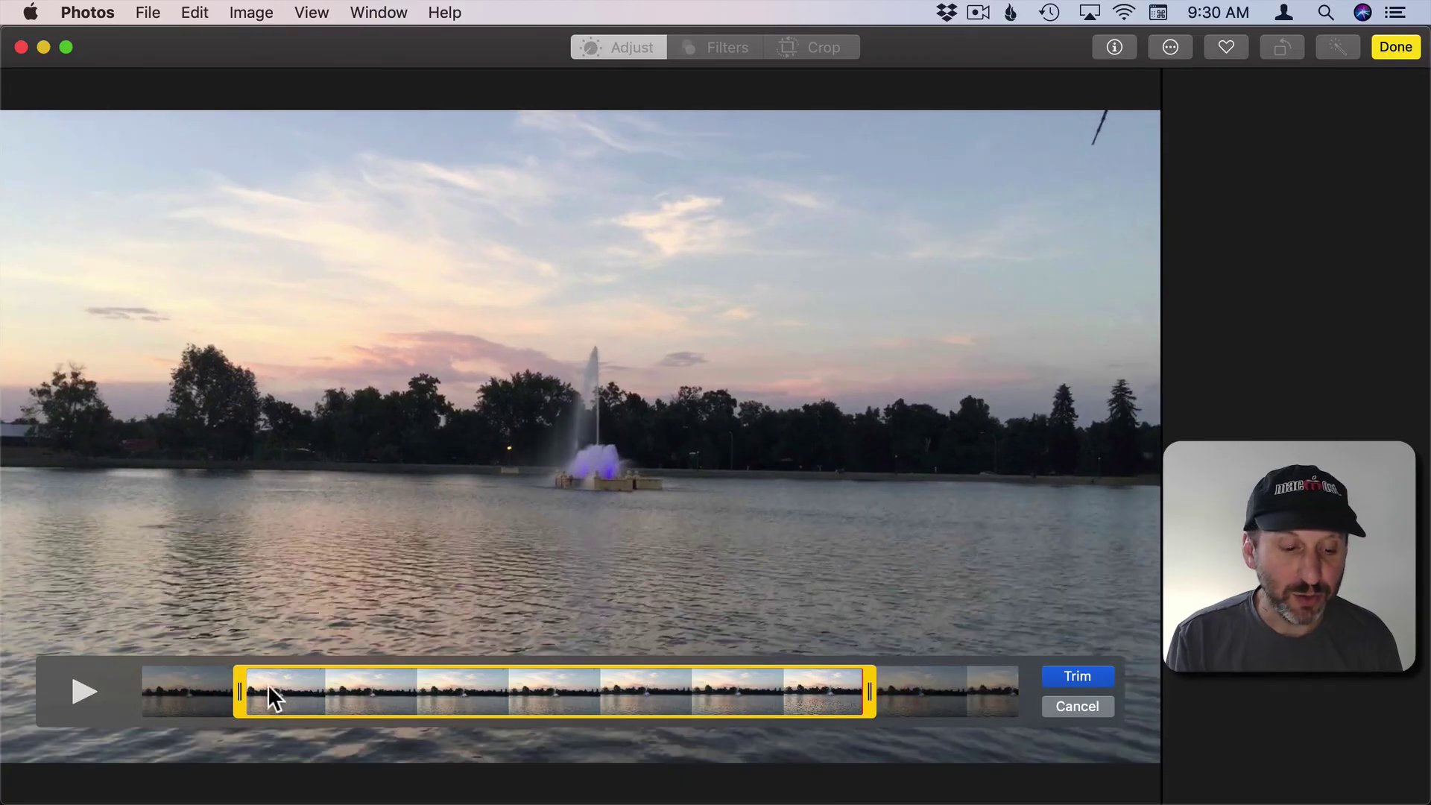
drag(234, 682, 401, 682)
click(1058, 673)
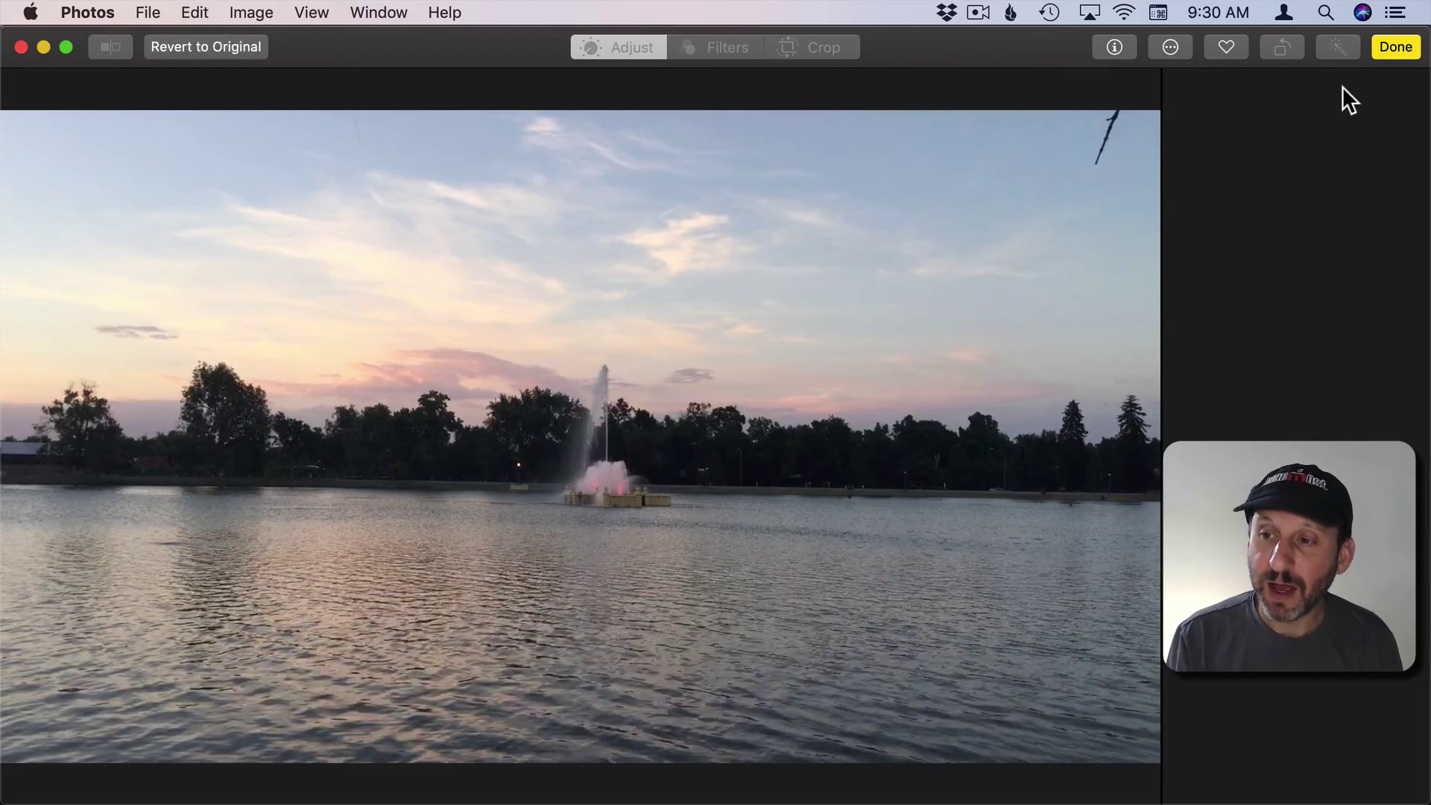
click(1388, 47)
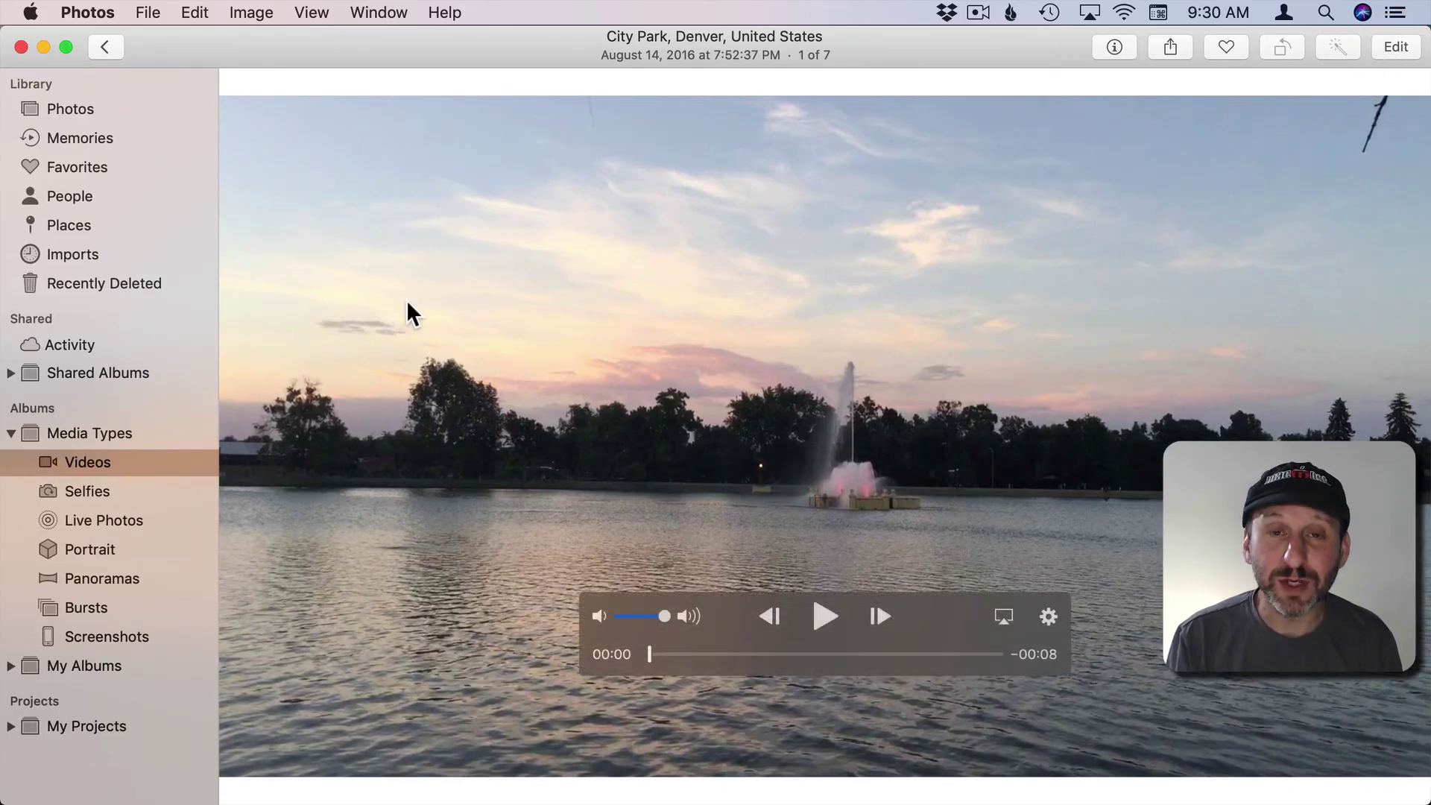
Step: Reopen the trimmed video for editing, revert it to the original and finish editing
click(1392, 42)
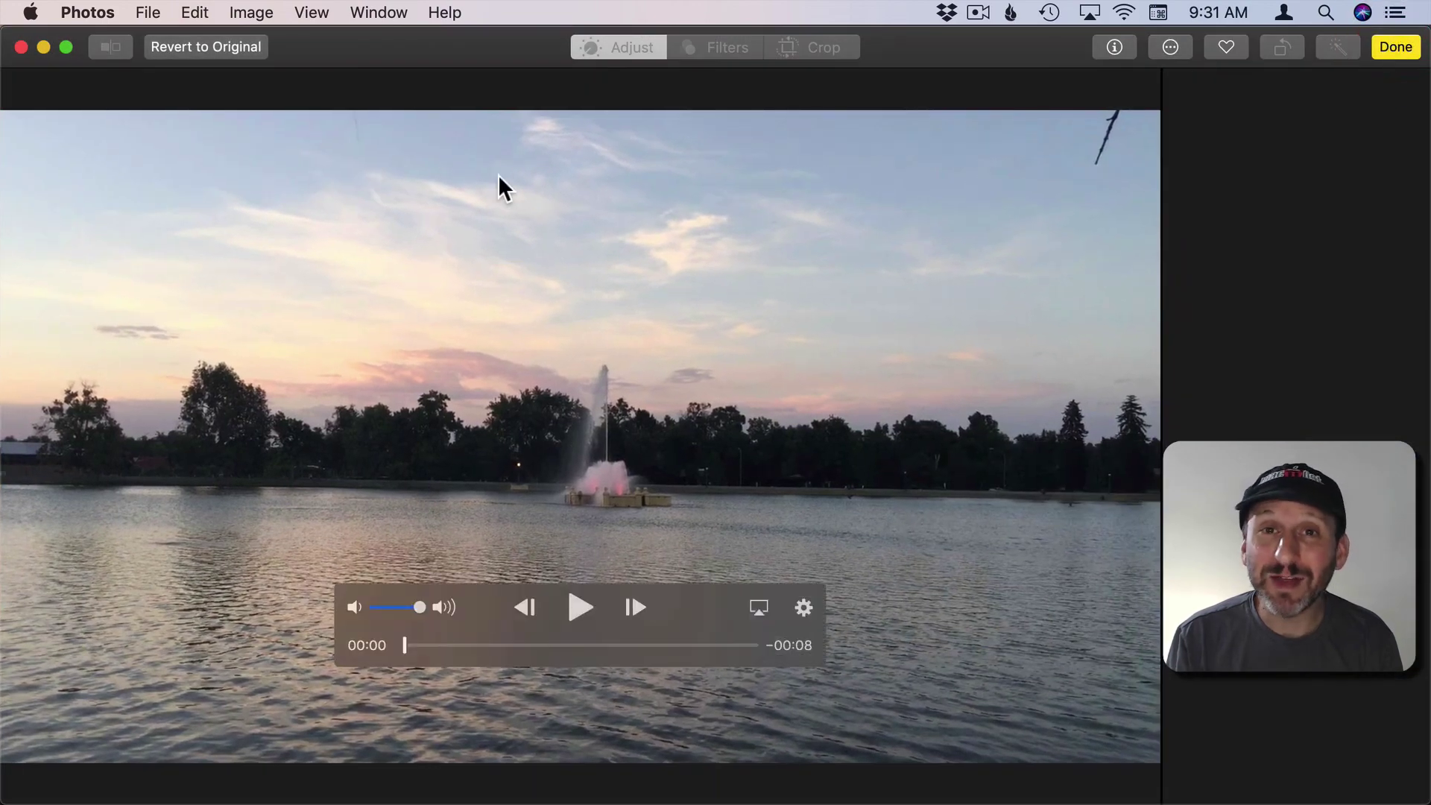
click(197, 49)
click(1395, 47)
mouse_move(647, 653)
mouse_down()
mouse_move(1026, 653)
mouse_move(649, 654)
mouse_up()
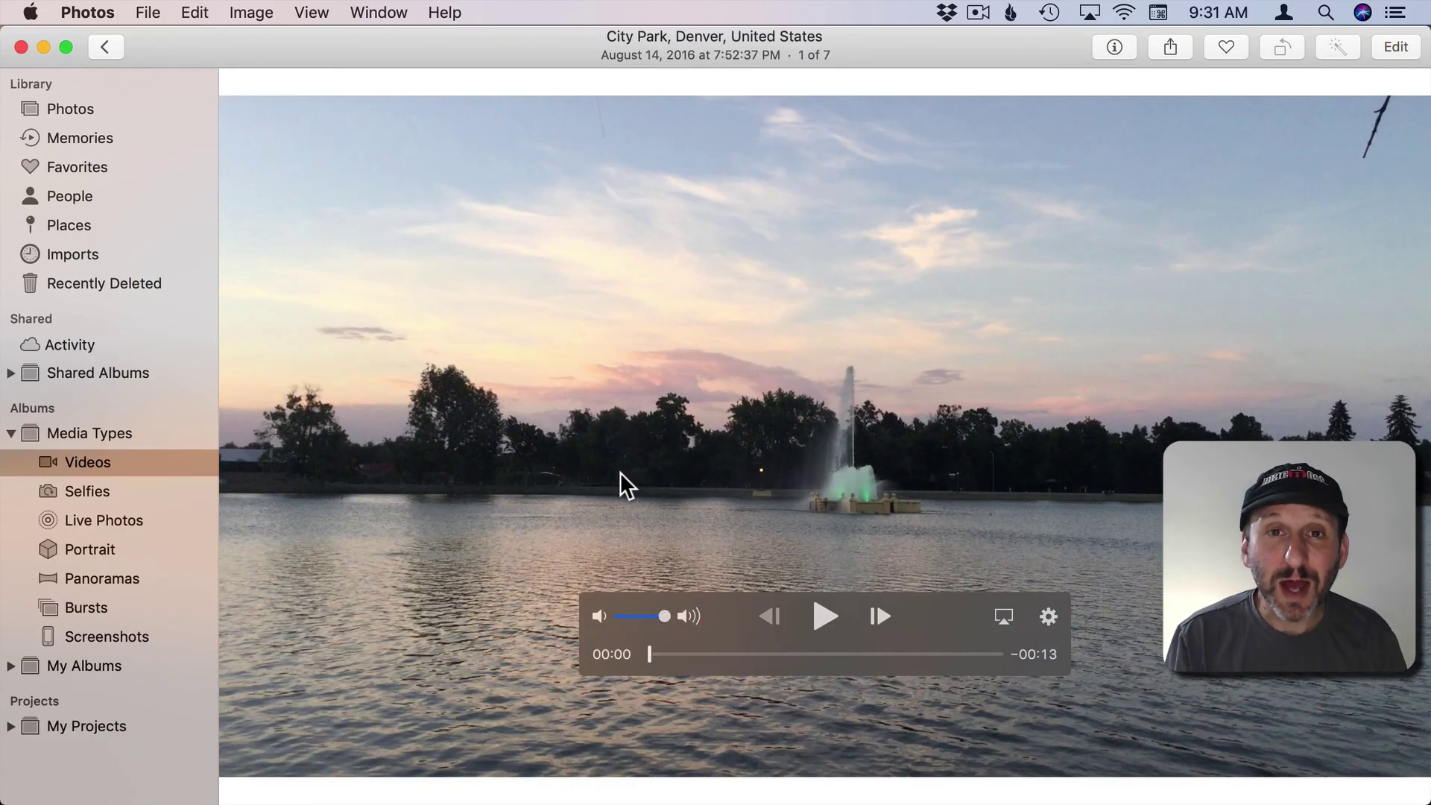